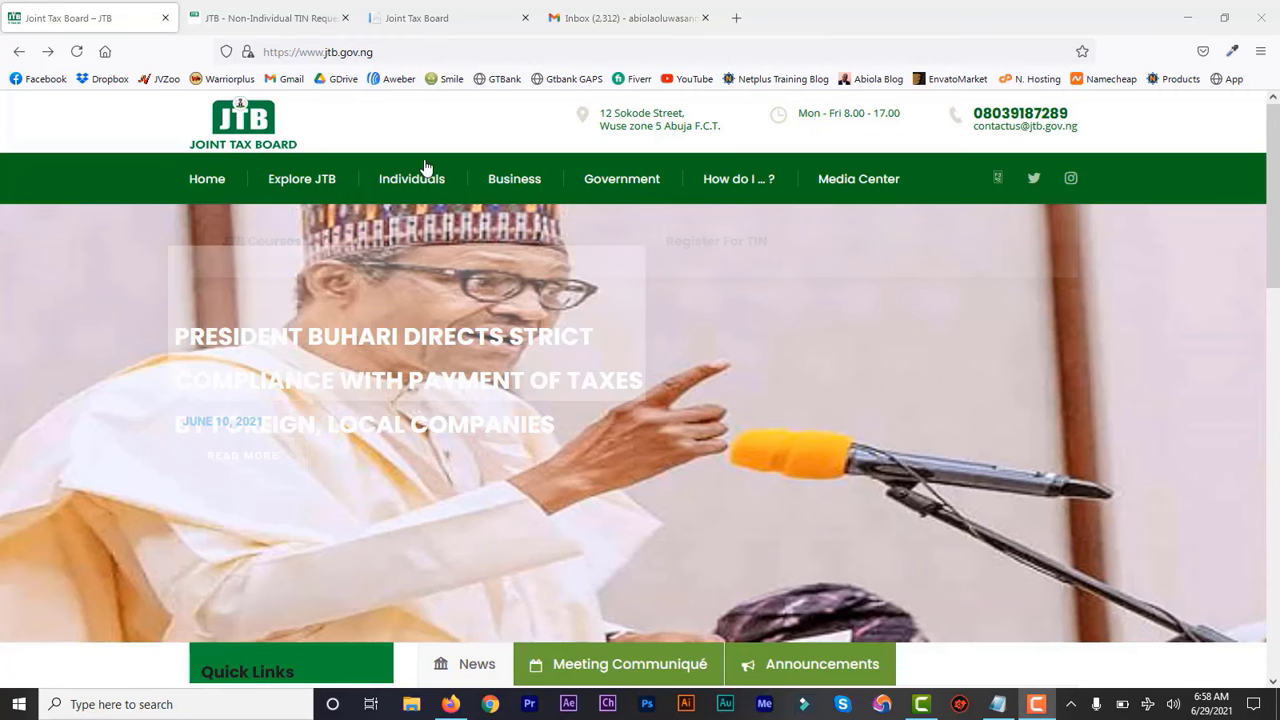
Check the TIN verification portal, then switch to the JTB Non-Individual TIN Request form tab.
left_click(429, 20)
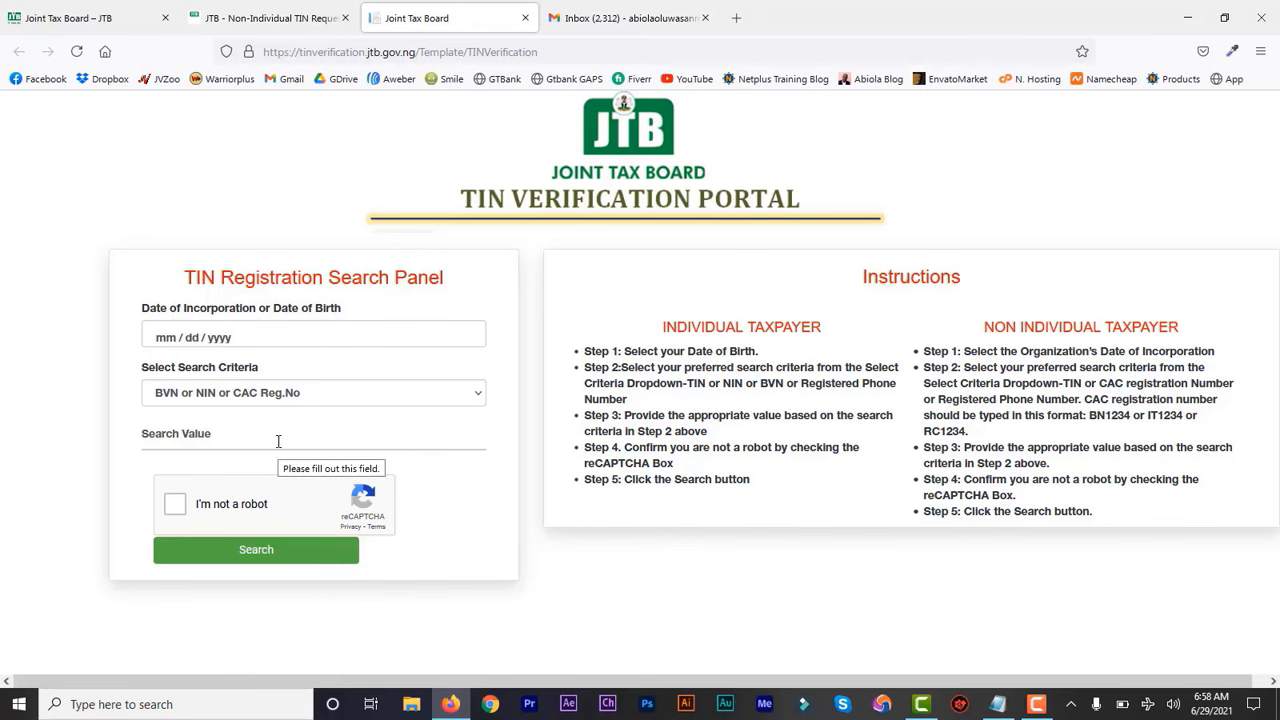
left_click(160, 19)
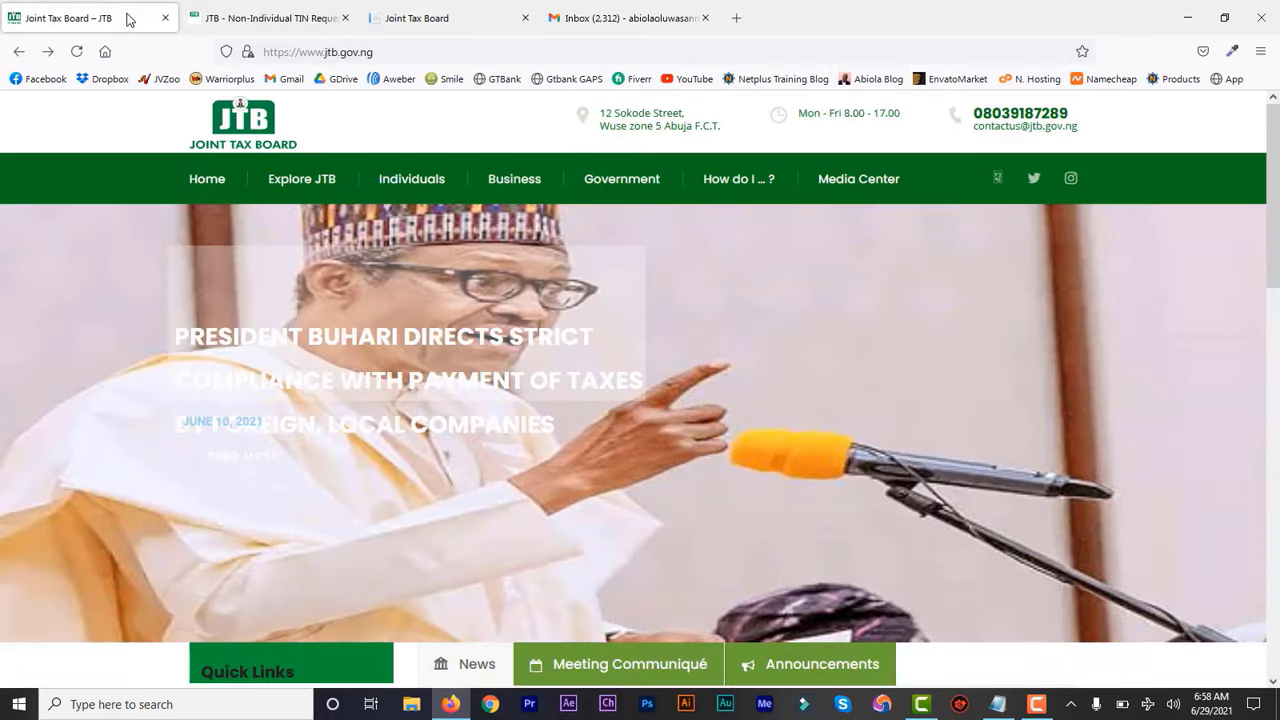
mouse_move(517, 185)
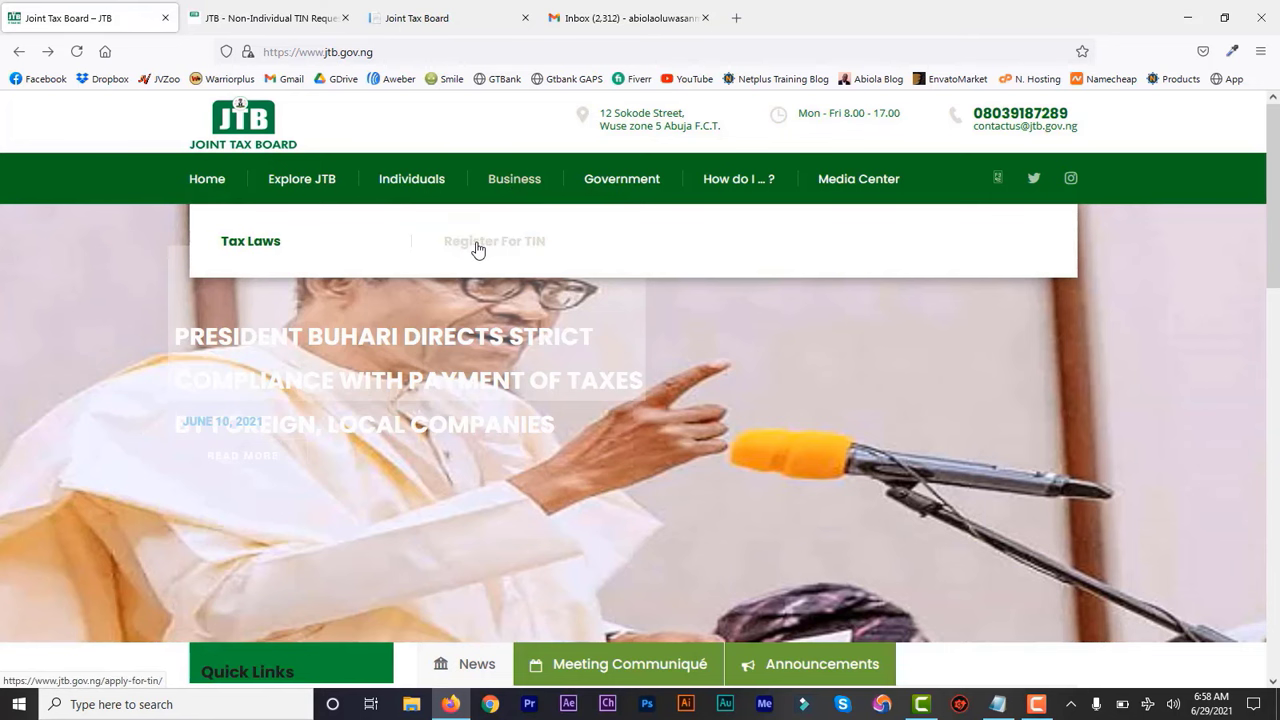
left_click(272, 22)
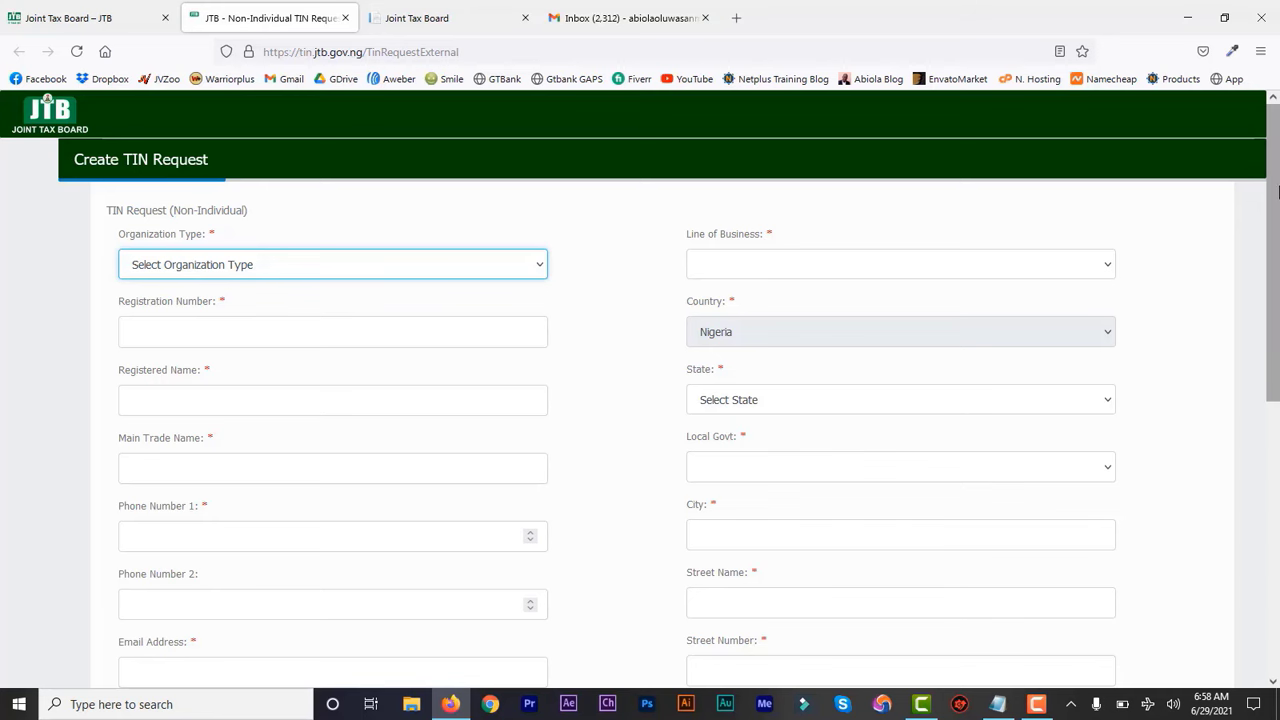
Return to the top of the form and expand the Organization Type list.
scroll(1274, 274, "down", 6)
scroll(1276, 240, "up", 5)
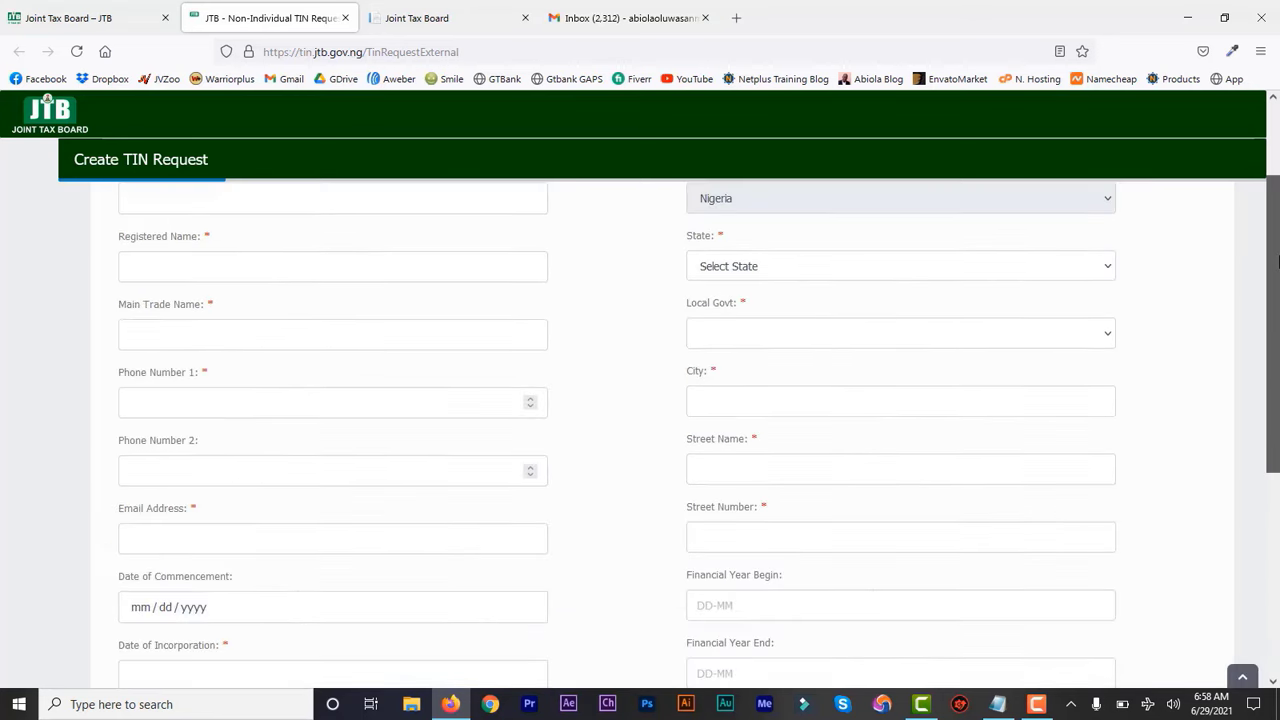
scroll(1277, 230, "up", 1)
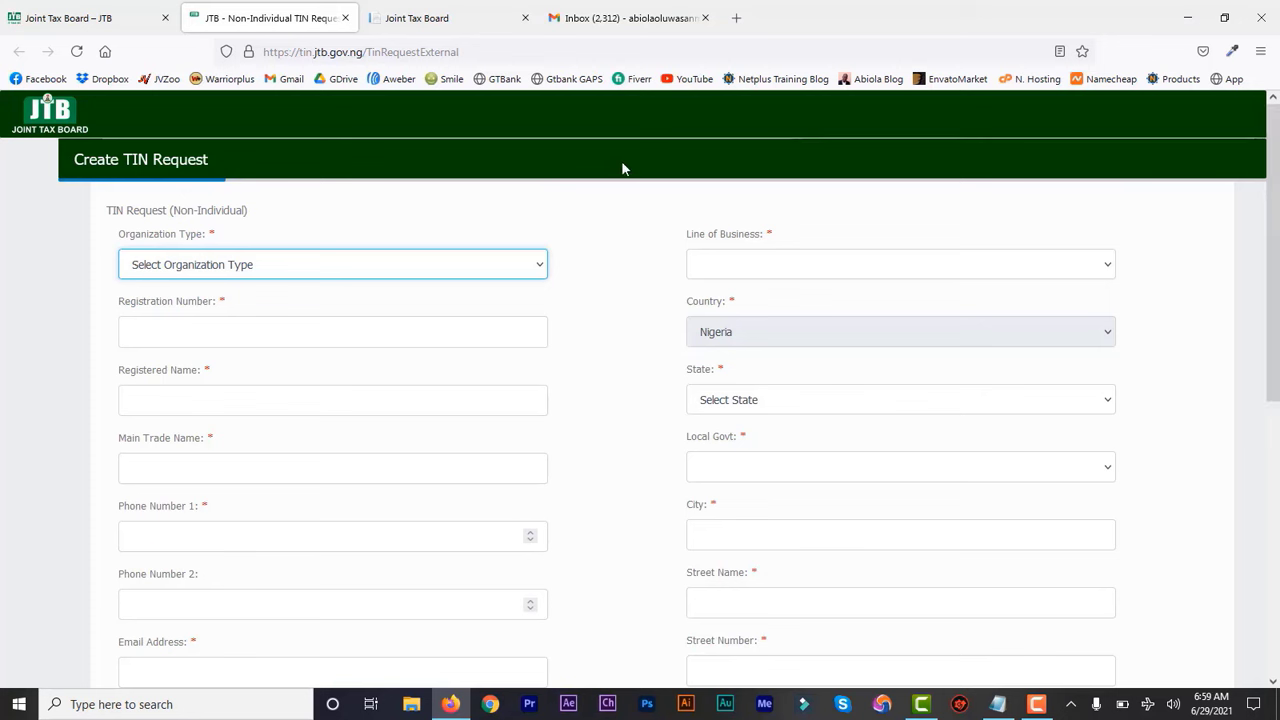
left_click(515, 272)
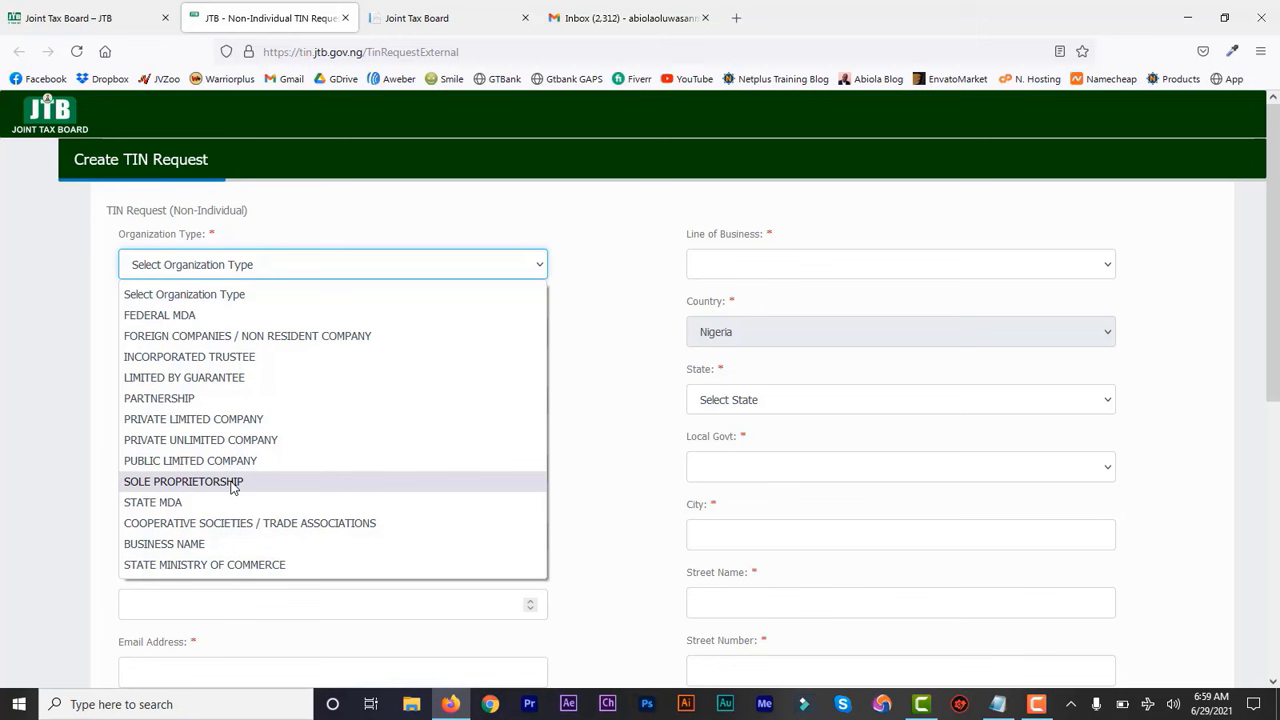
left_click(185, 398)
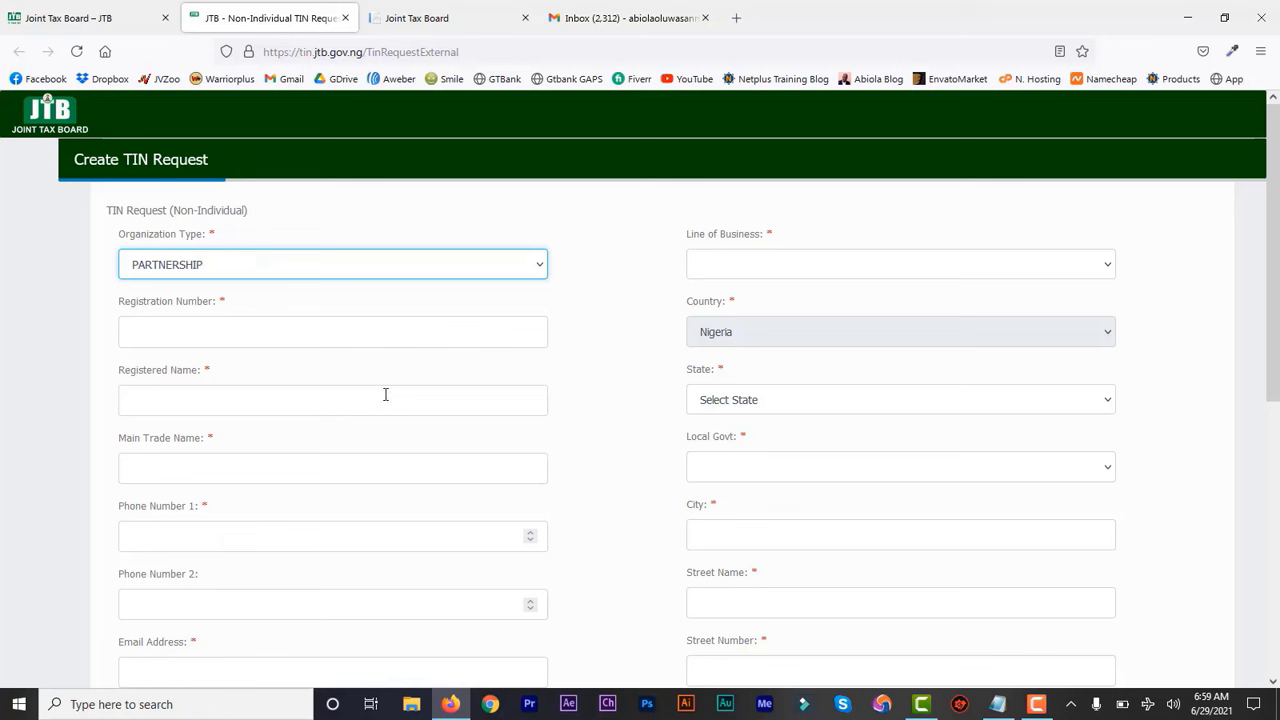
left_click(281, 333)
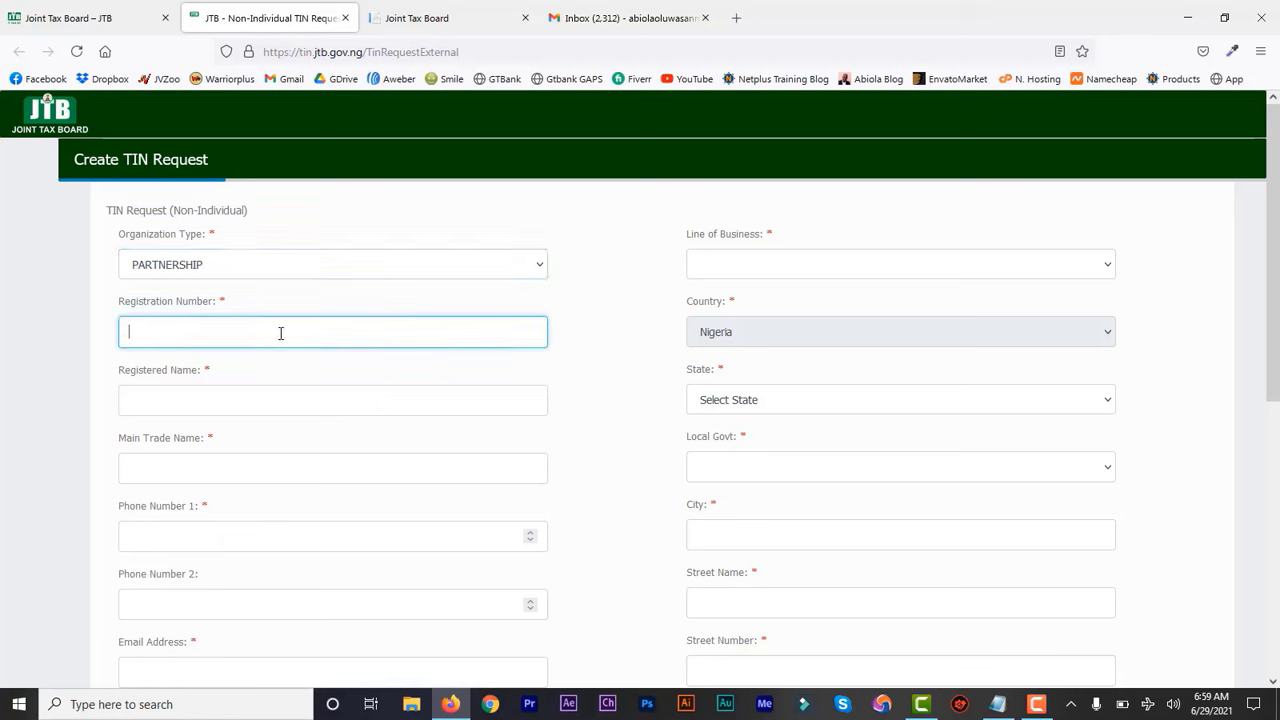
type("BN2445913")
left_click(641, 308)
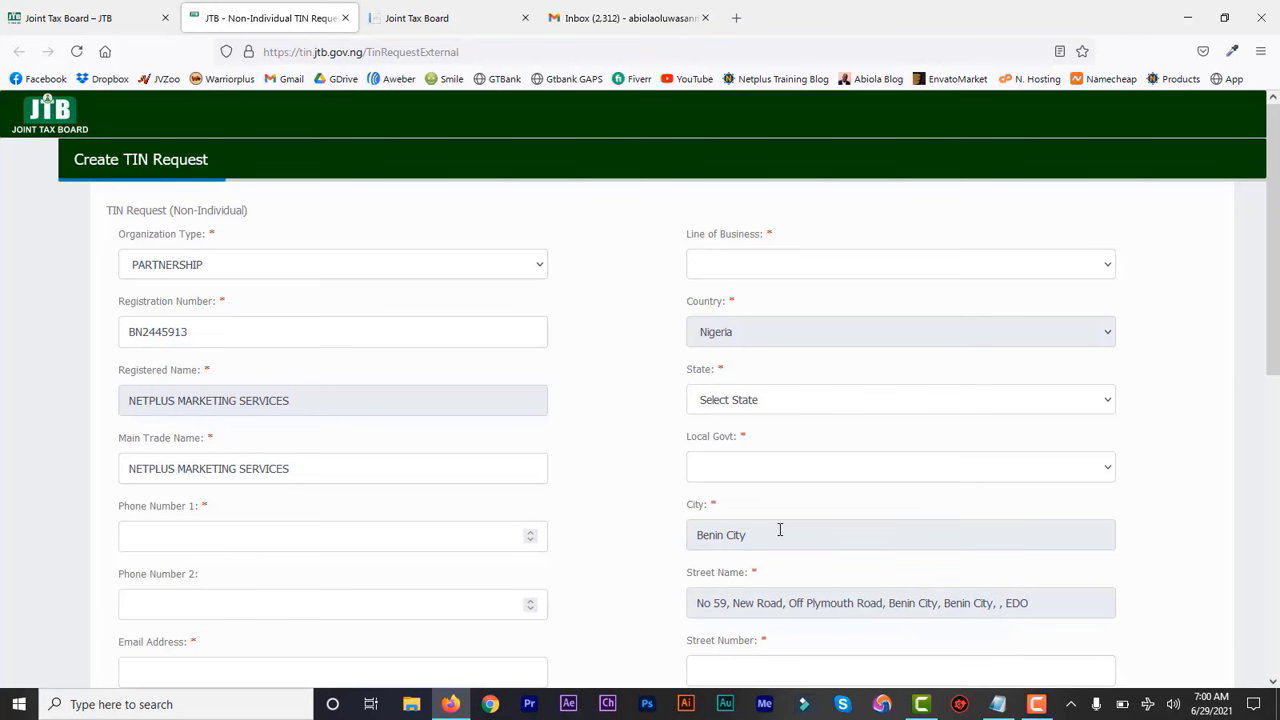
Review the auto-filled NETPLUS MARKETING SERVICES details, incorporation date and directors.
scroll(1277, 264, "down", 7)
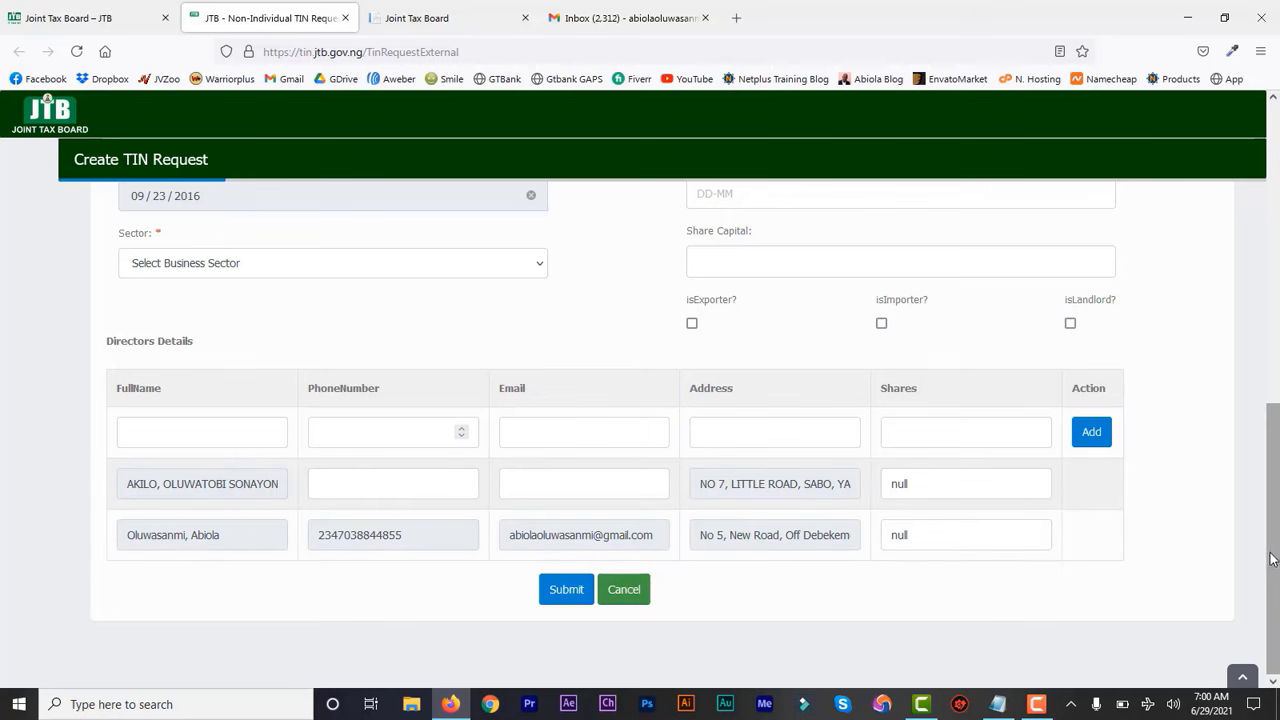
left_click_drag(1272, 566, 1275, 549)
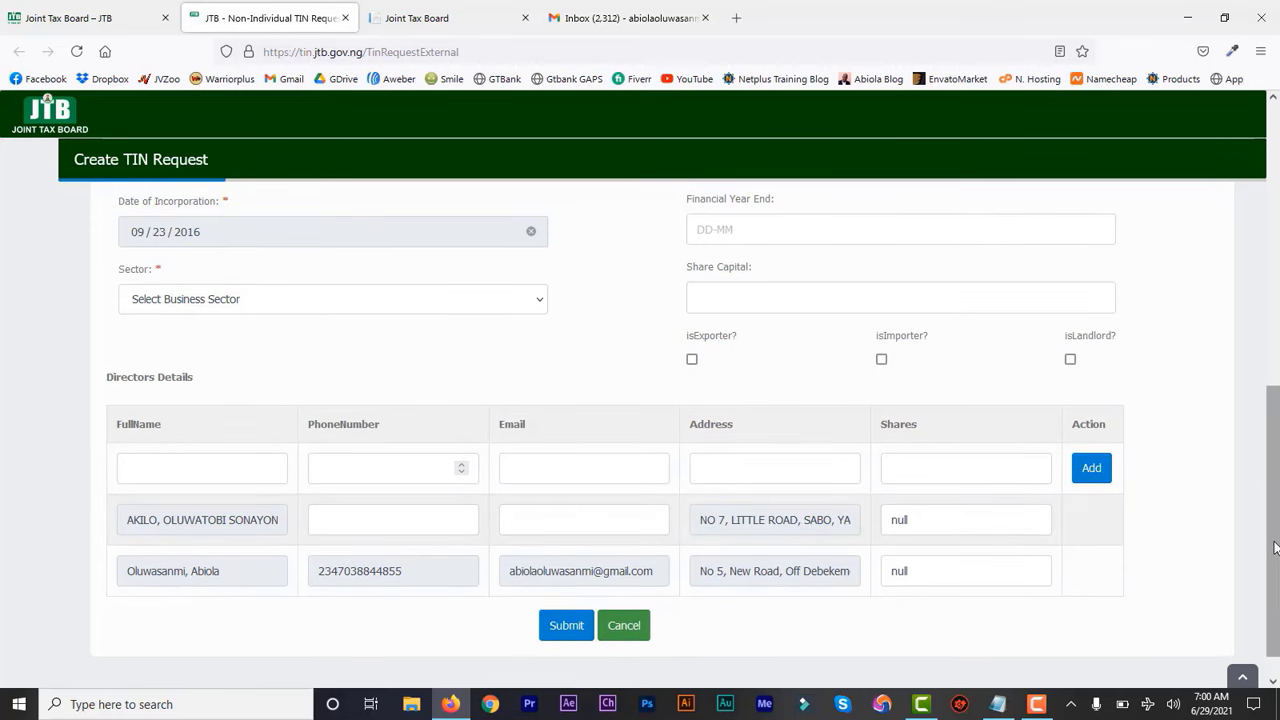
scroll(237, 377, "up", 4)
Enter the contact phone number in Phone Number 1 and accept the suggested e-mail address.
left_click(235, 379)
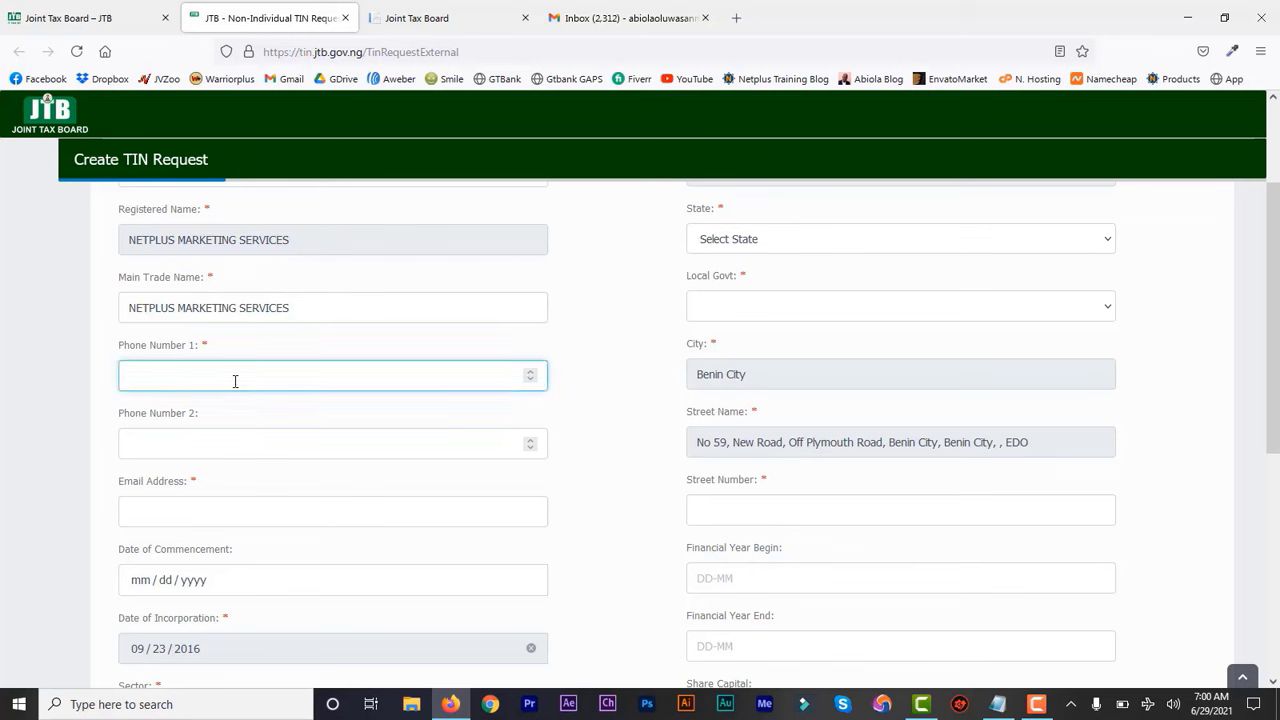
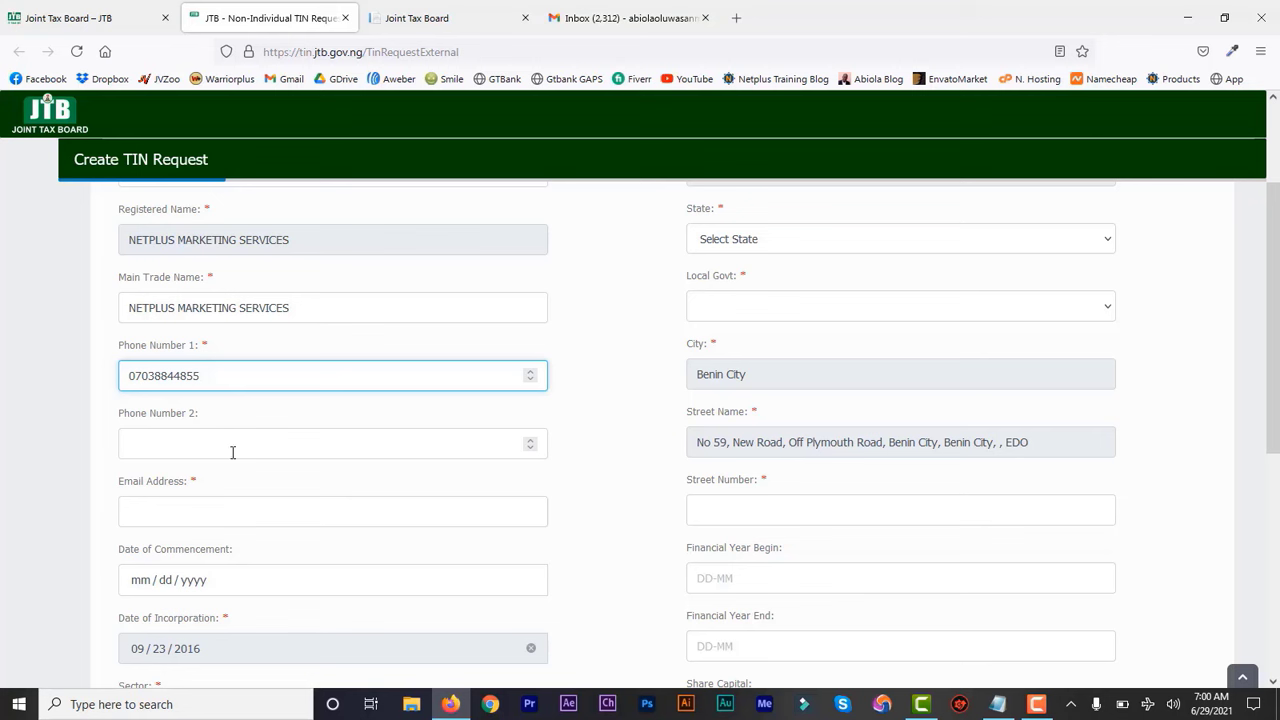
left_click(279, 510)
type("abio")
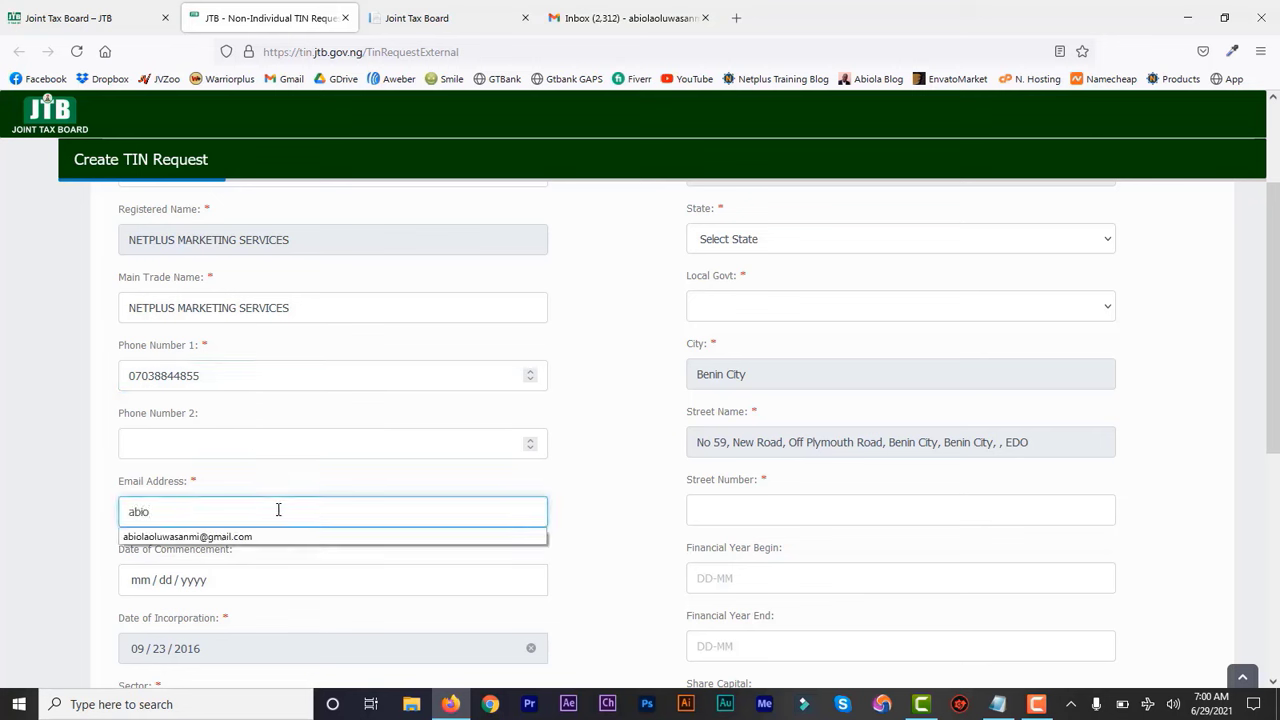
left_click(268, 543)
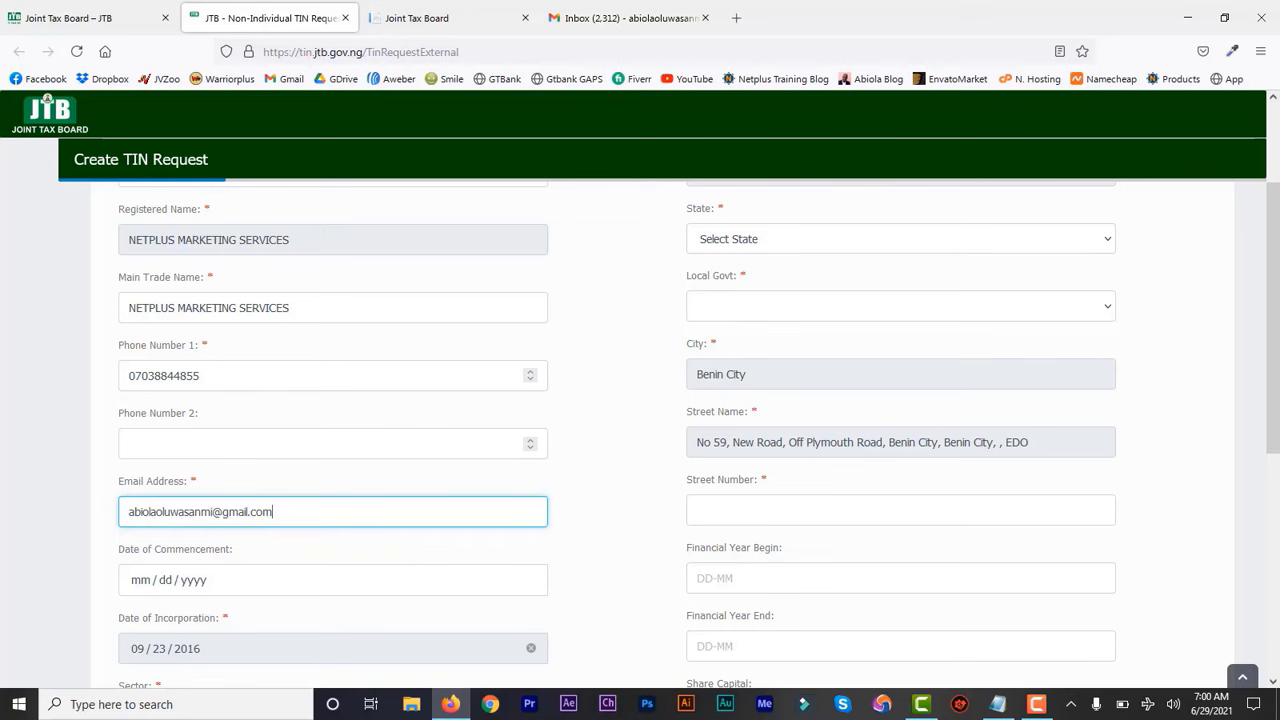
Set the Date of Commencement to 09/23/2016.
left_click_drag(1275, 400, 1277, 520)
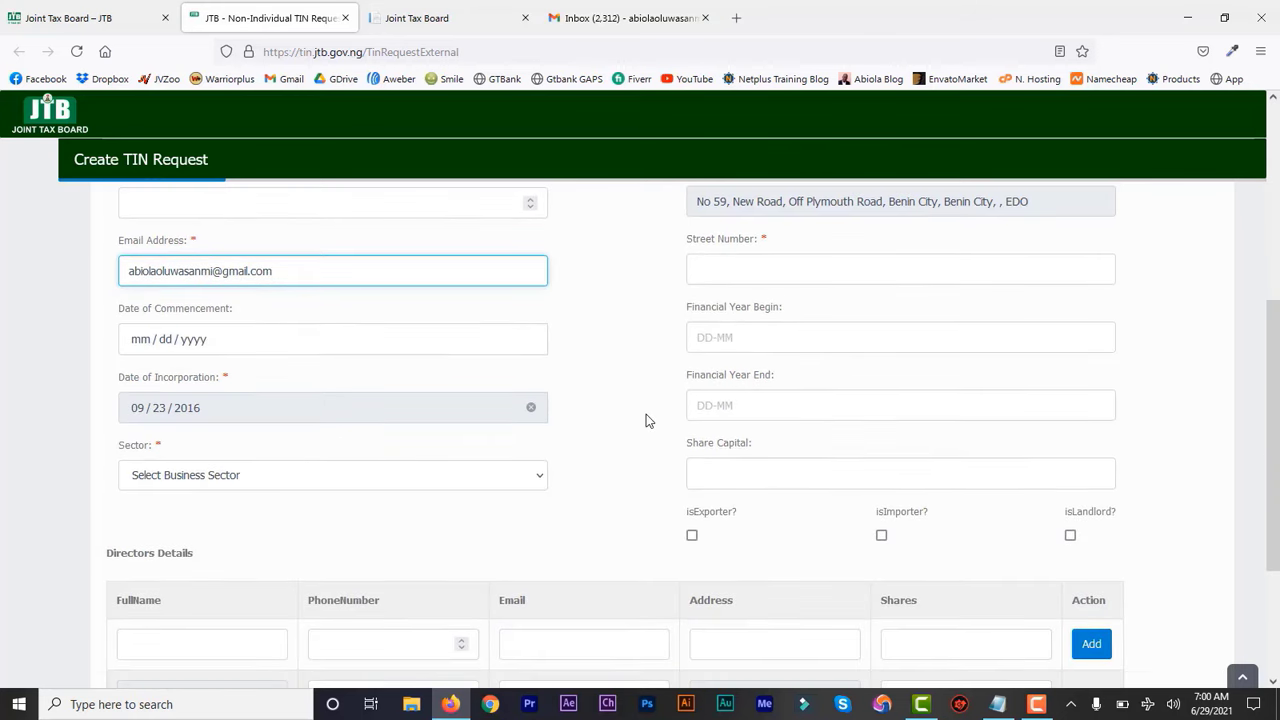
left_click(227, 341)
left_click(160, 341)
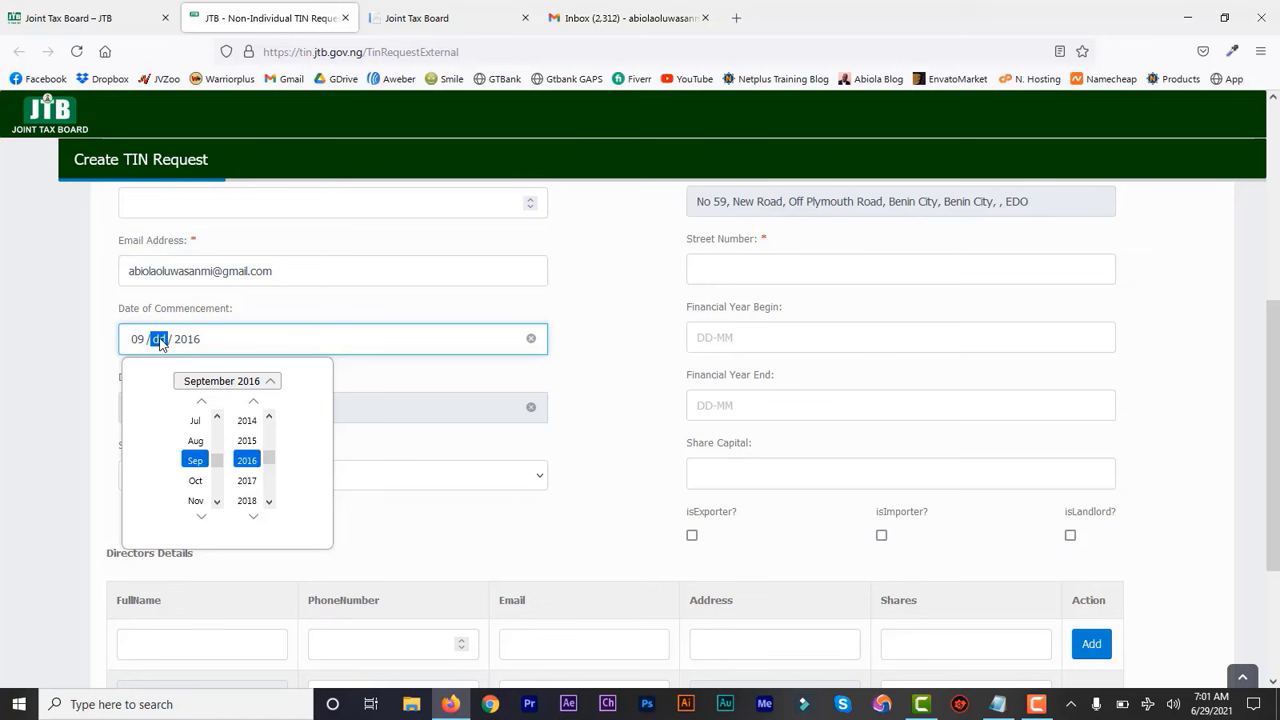
type("23")
left_click(651, 453)
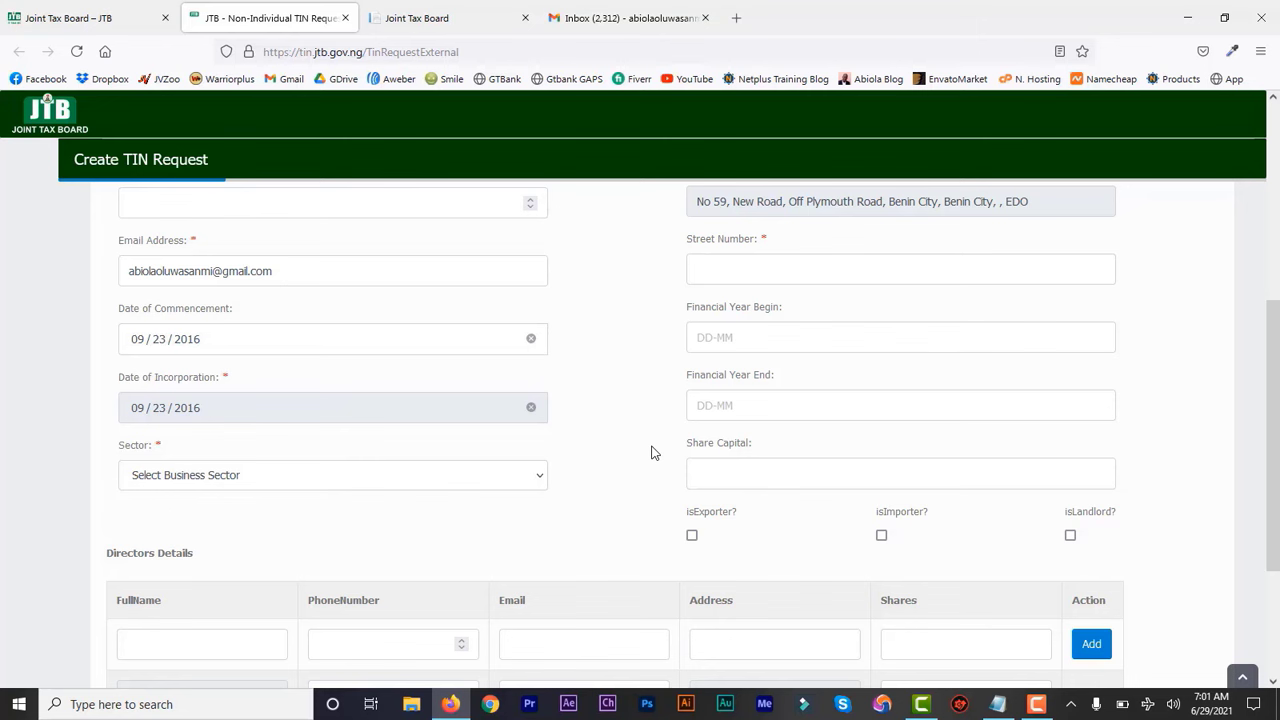
left_click(505, 481)
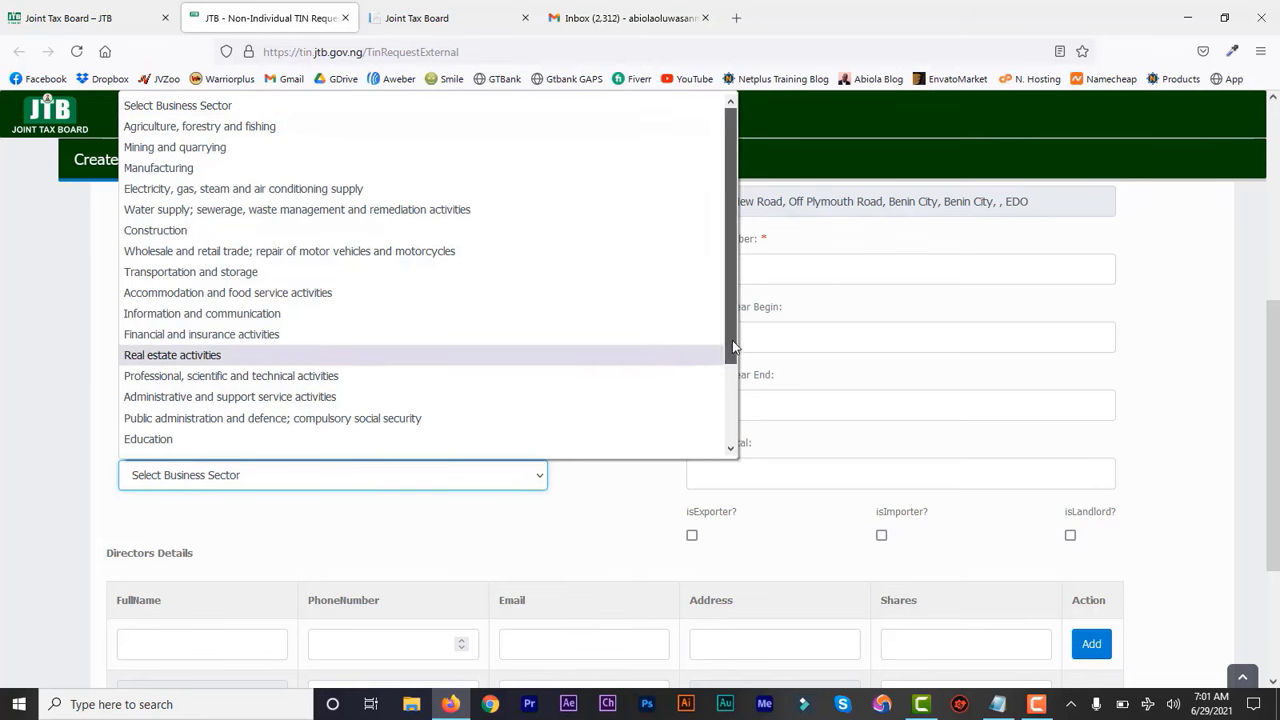
Choose 'Information and communication' from the Sector list.
left_click_drag(731, 347, 732, 422)
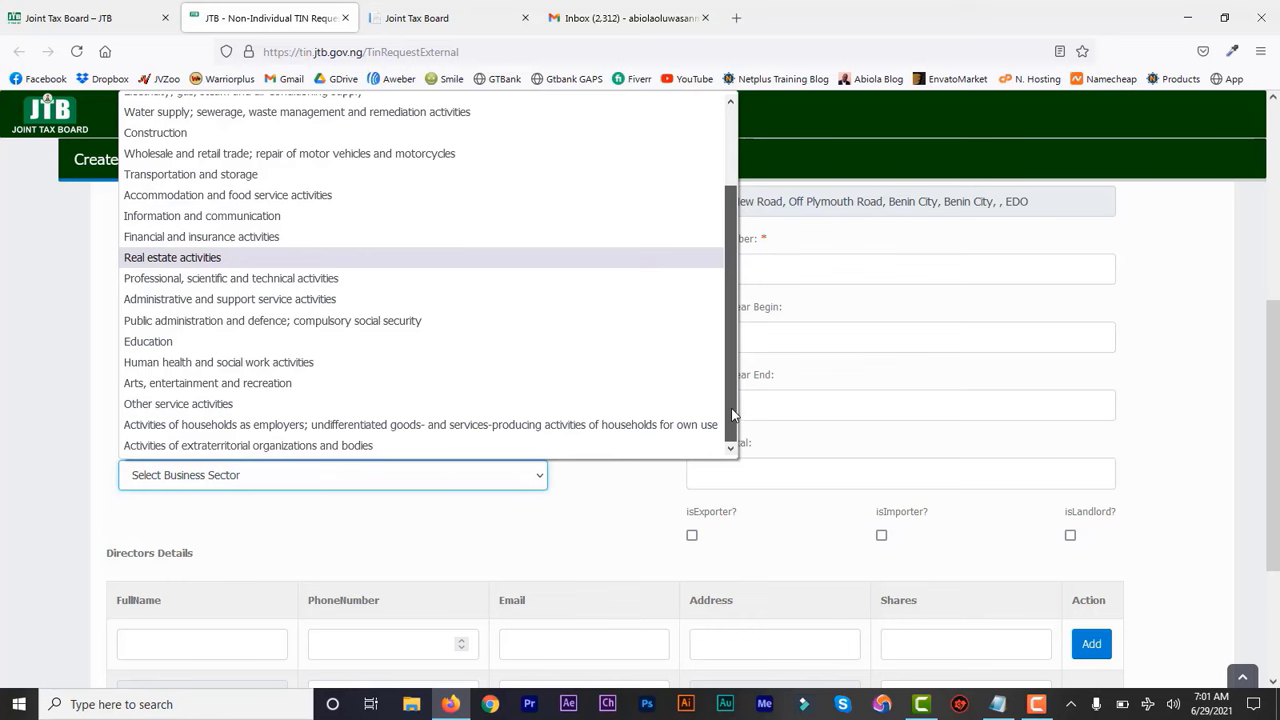
left_click_drag(733, 415, 733, 343)
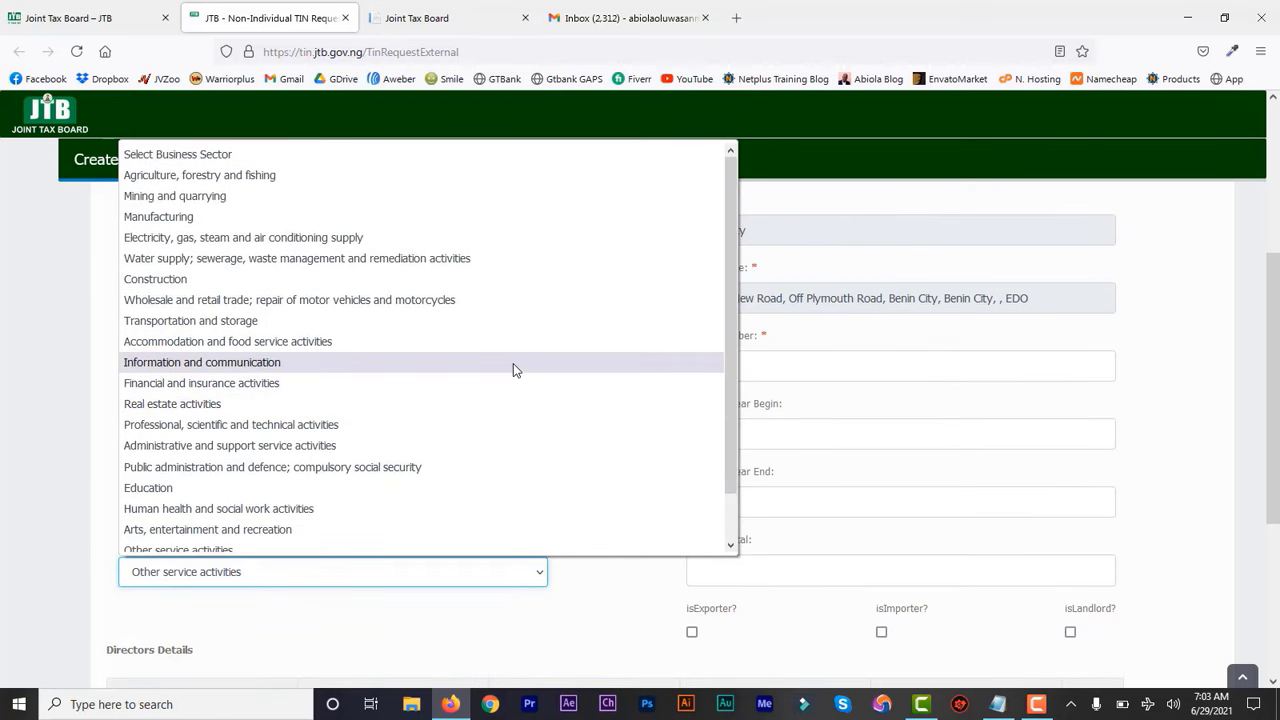
left_click(513, 364)
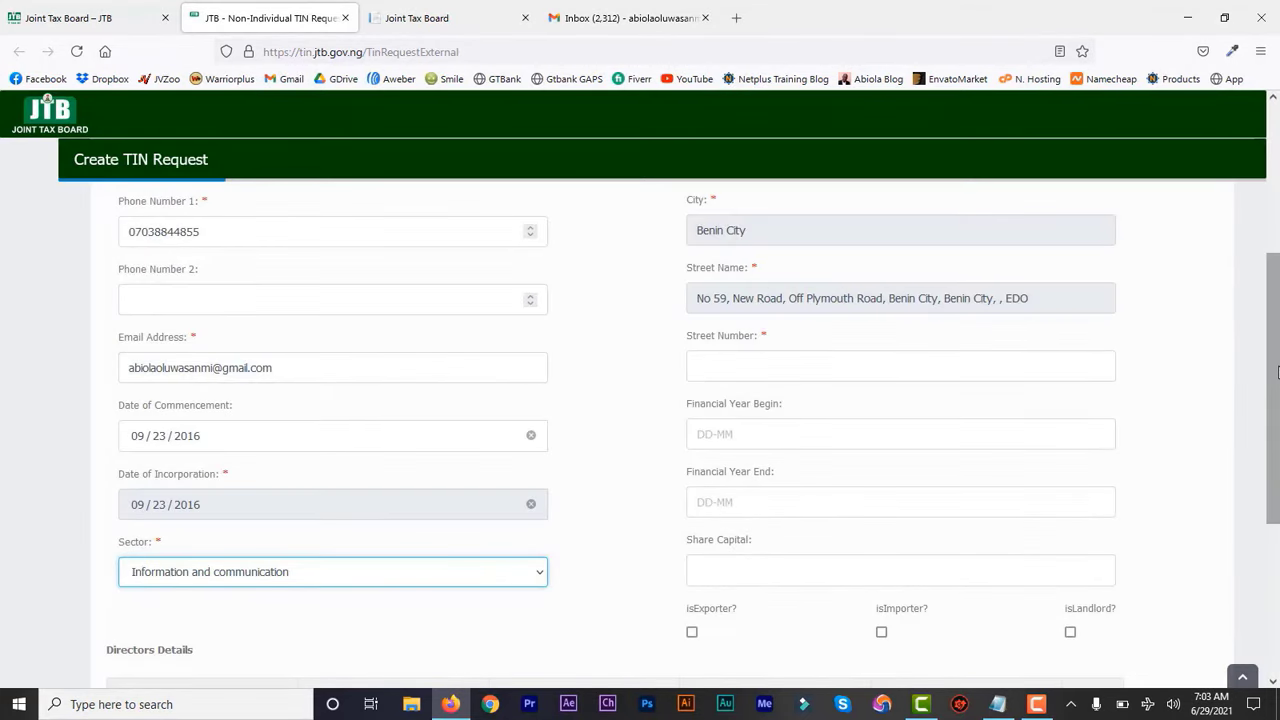
scroll(1266, 357, "up", 3)
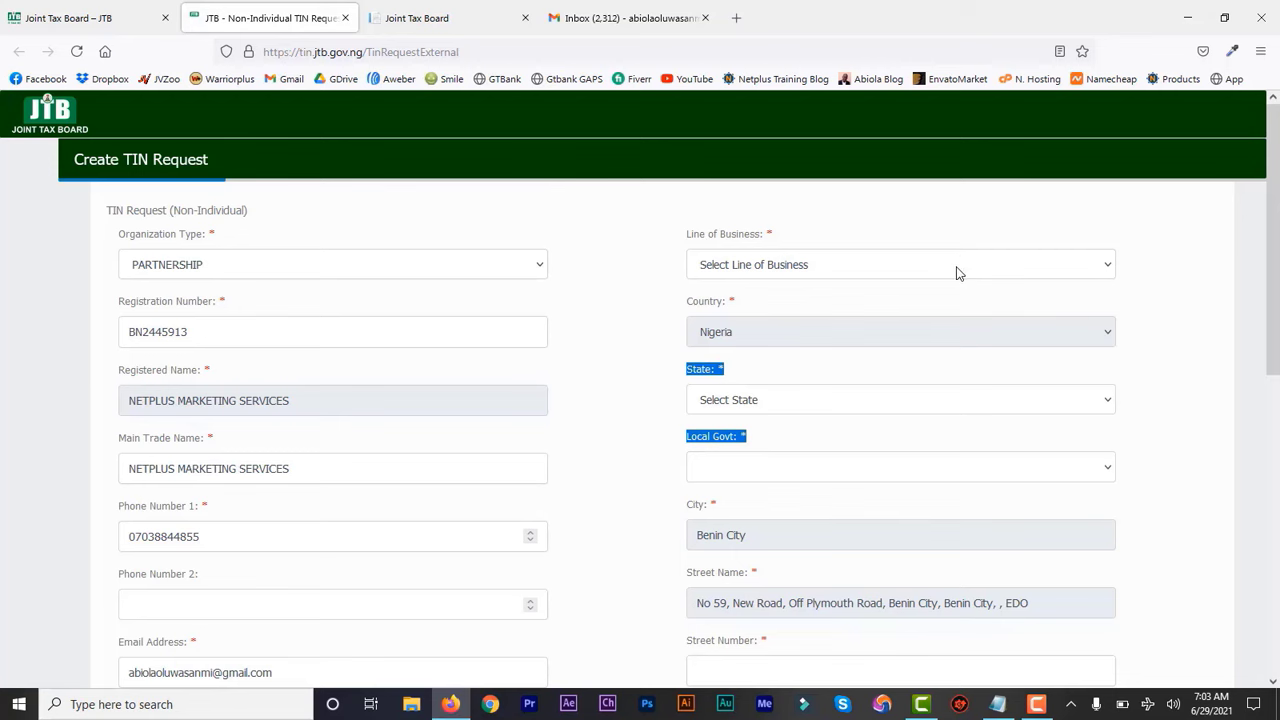
Set Line of Business to '62 - Computer programming, consultancy and related activities'.
left_click(957, 273)
left_click_drag(1251, 370, 1253, 612)
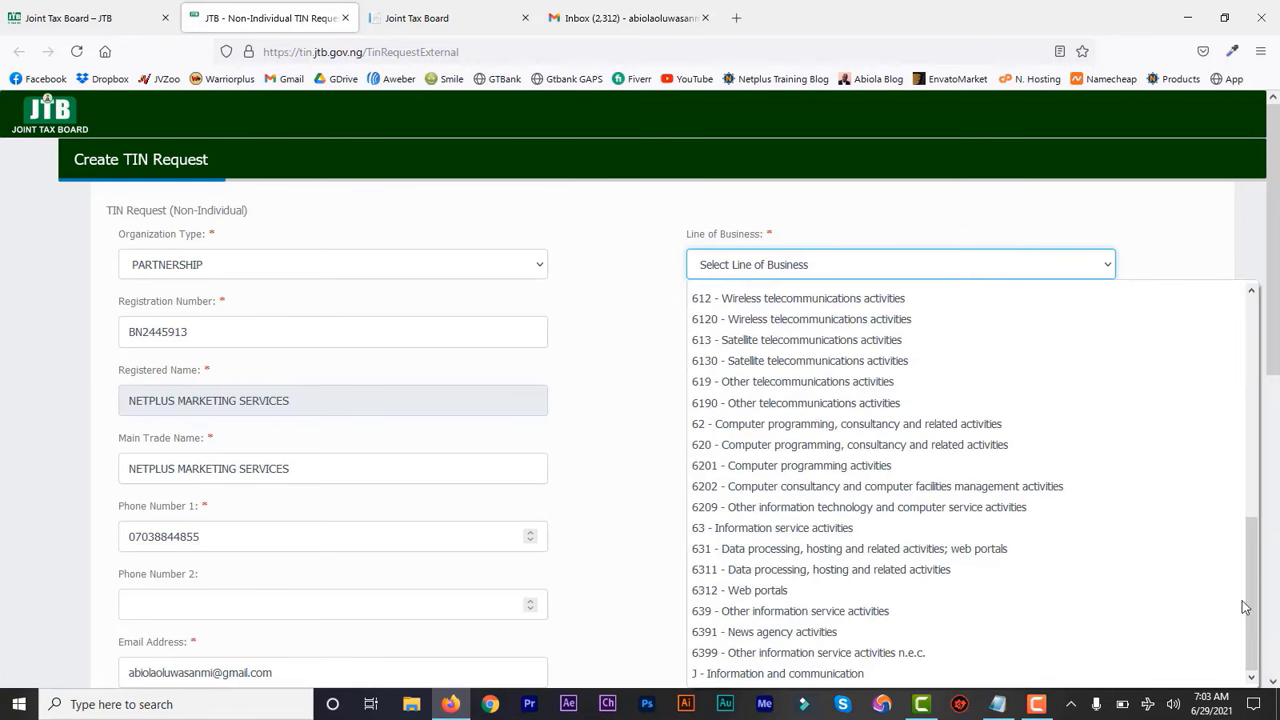
left_click(999, 426)
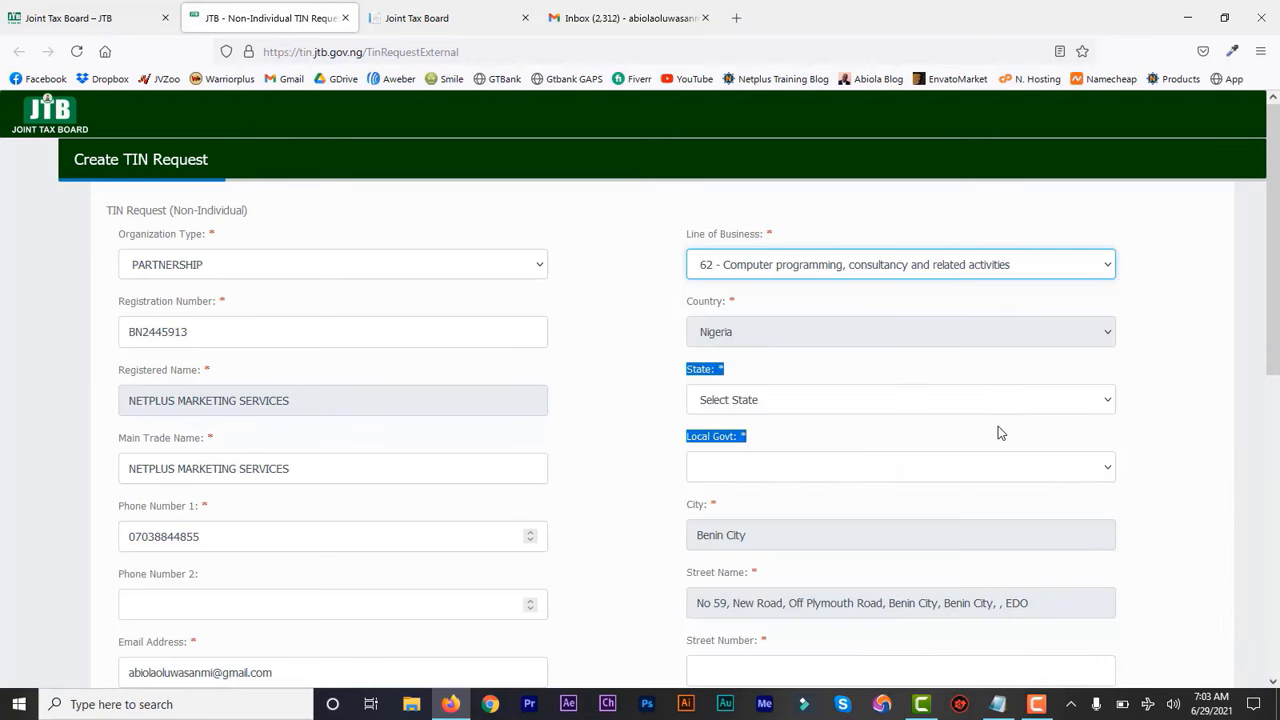
With State set to EDO, choose EGOR as the Local Govt area.
scroll(1274, 296, "down", 2)
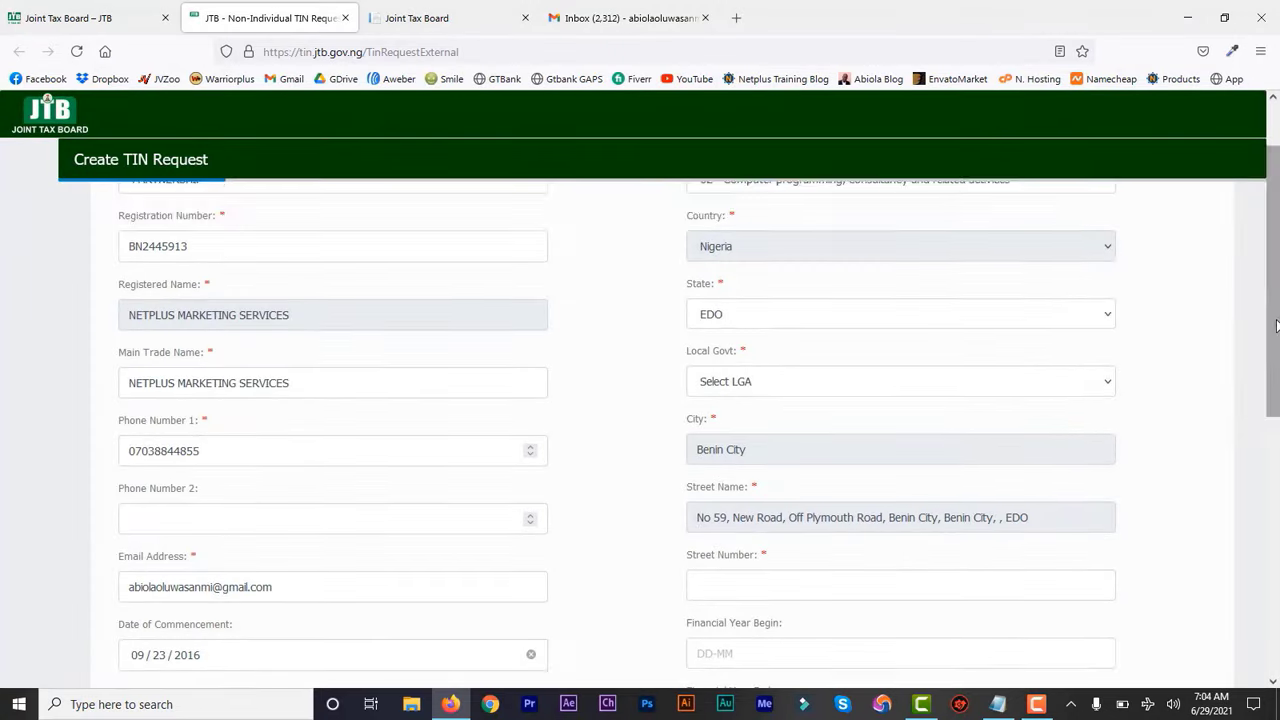
scroll(1275, 372, "down", 2)
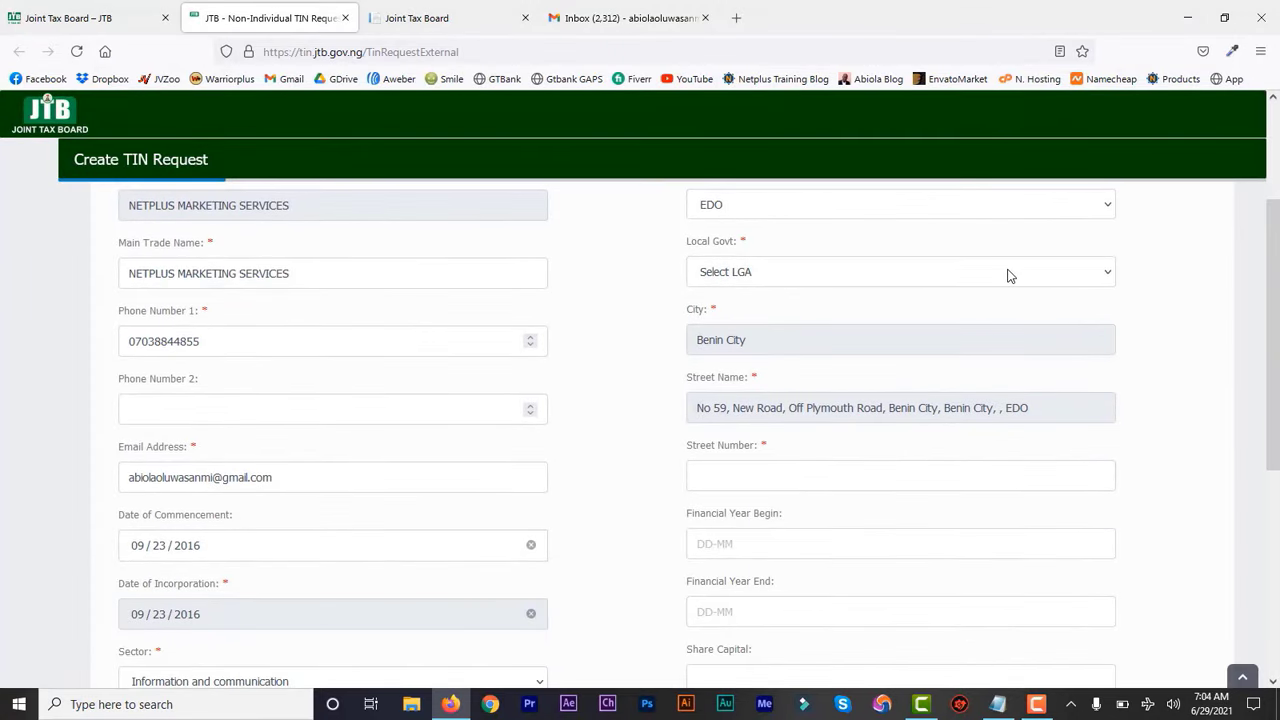
left_click(1010, 276)
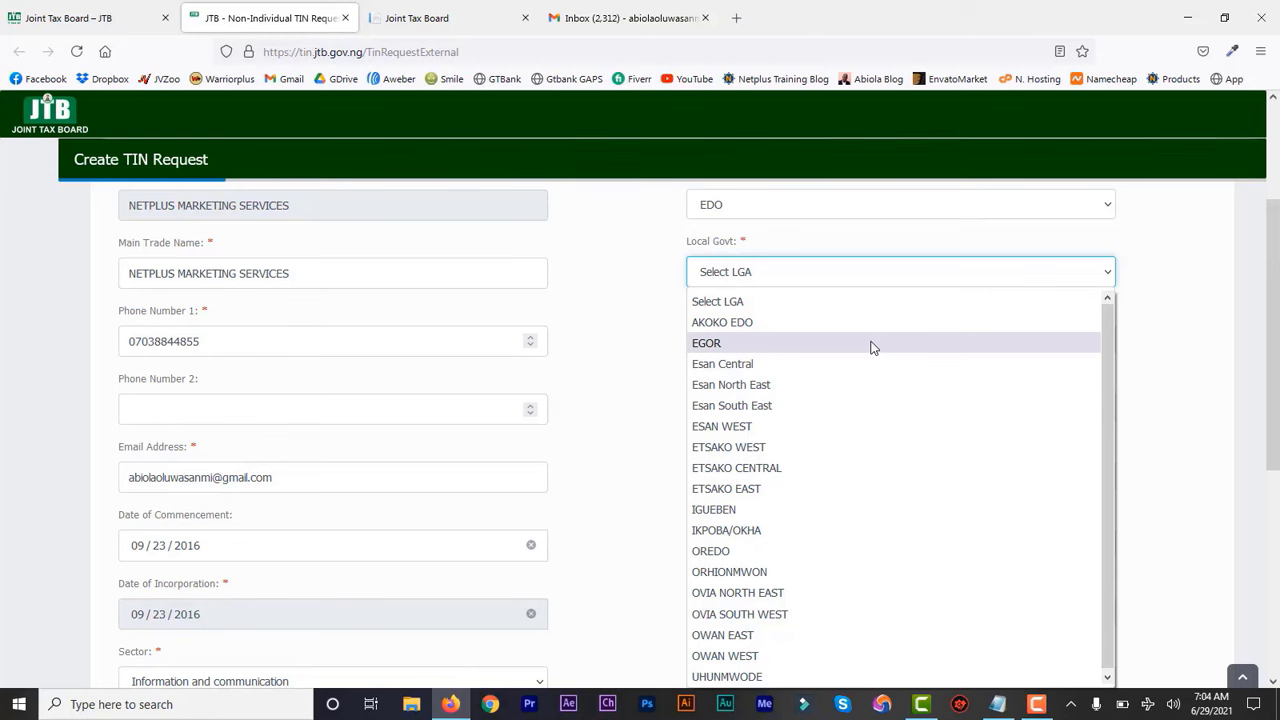
left_click(872, 345)
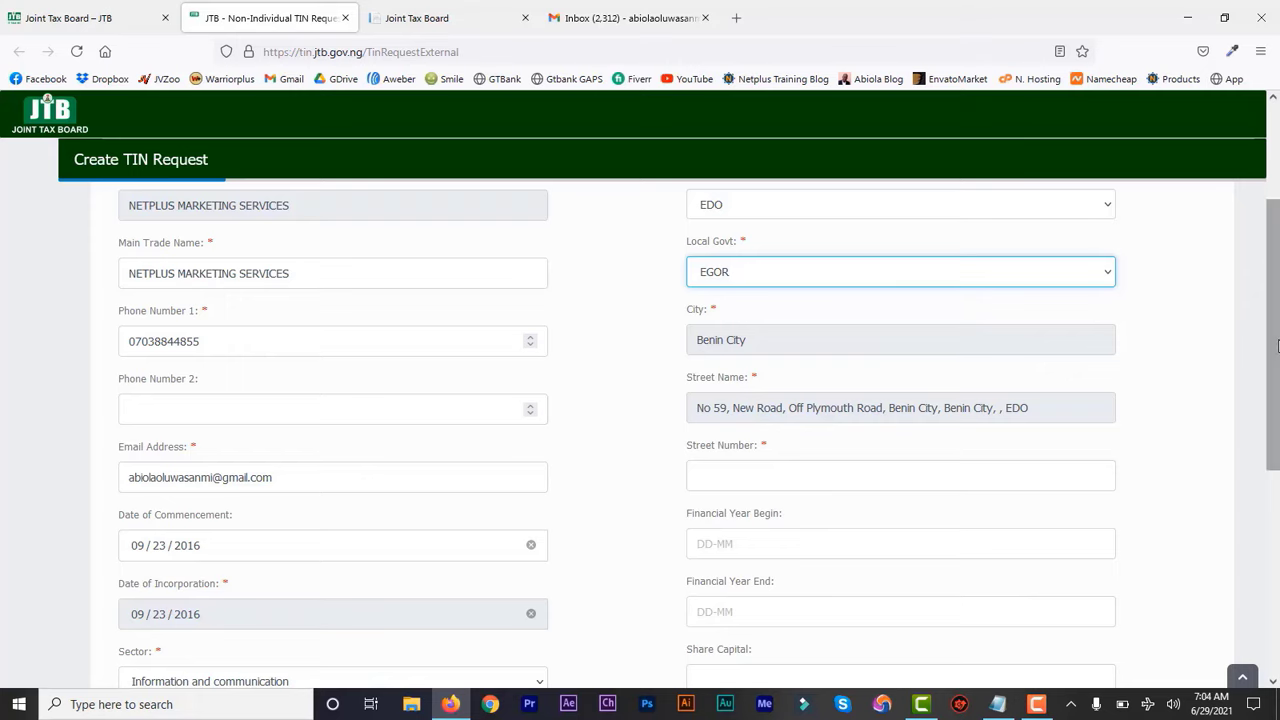
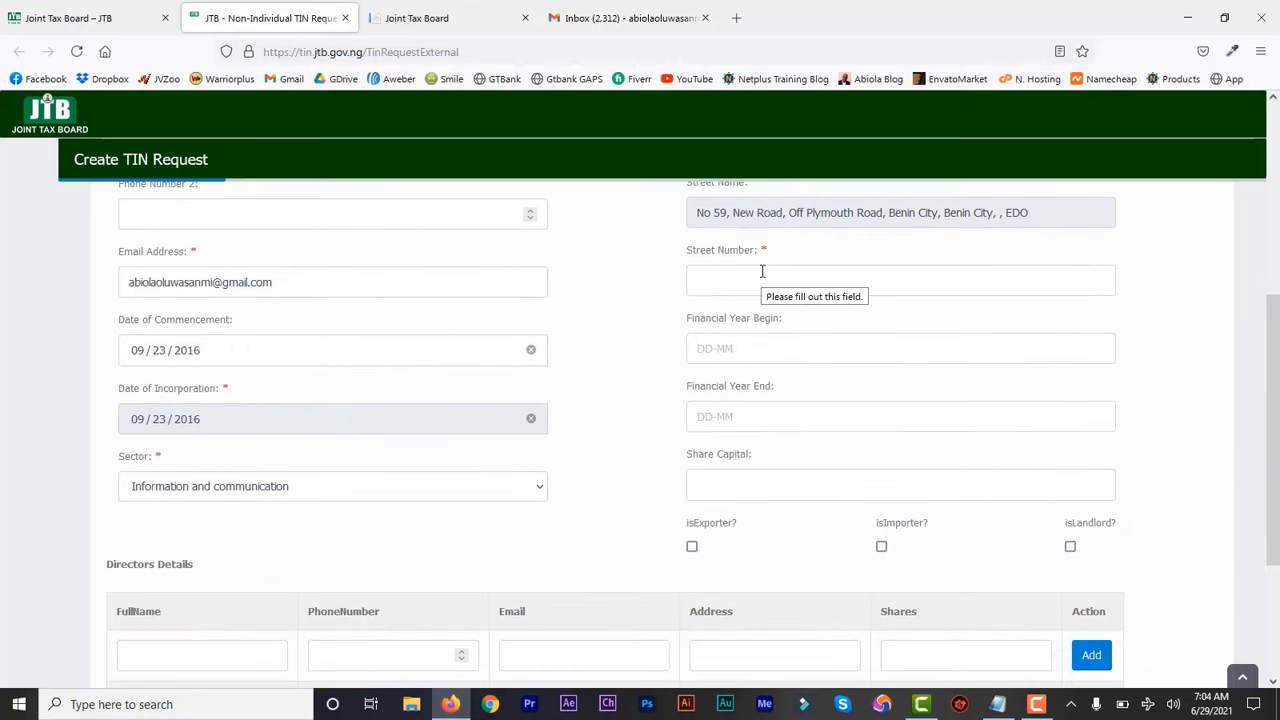
Fill in the street number and the Financial Year Begin and End dates.
left_click(762, 281)
type("No 59")
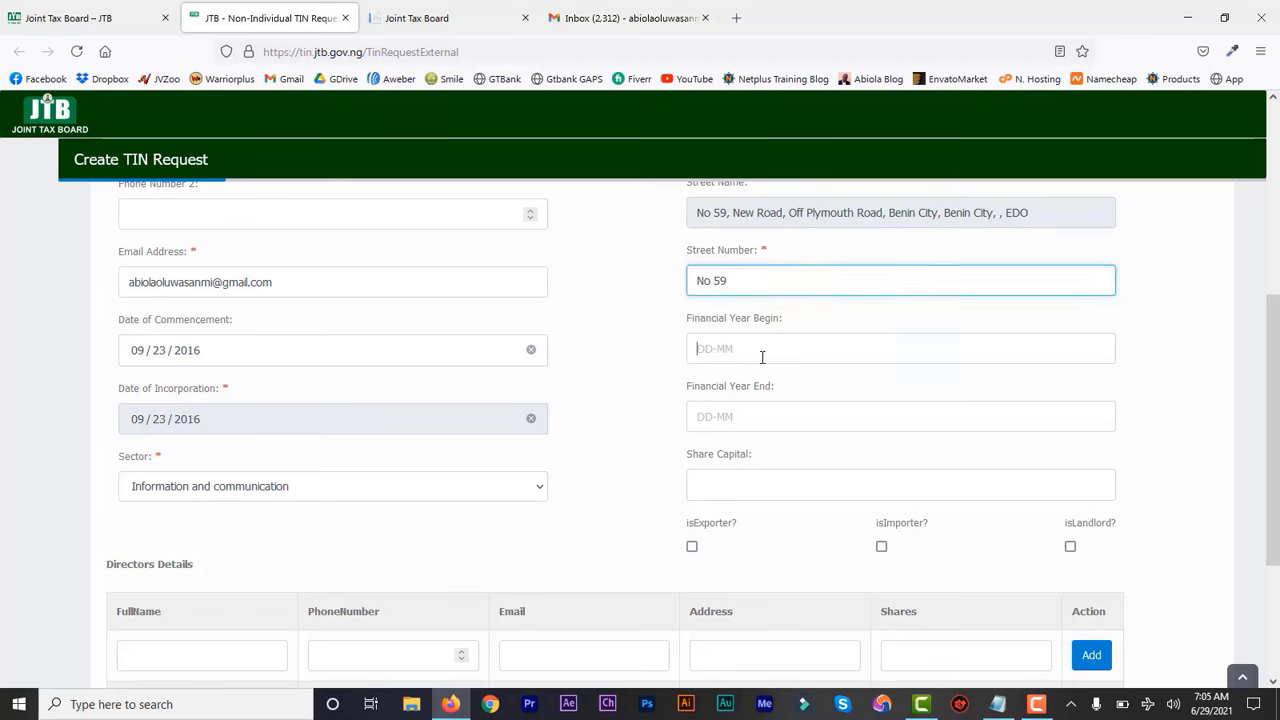
left_click(762, 350)
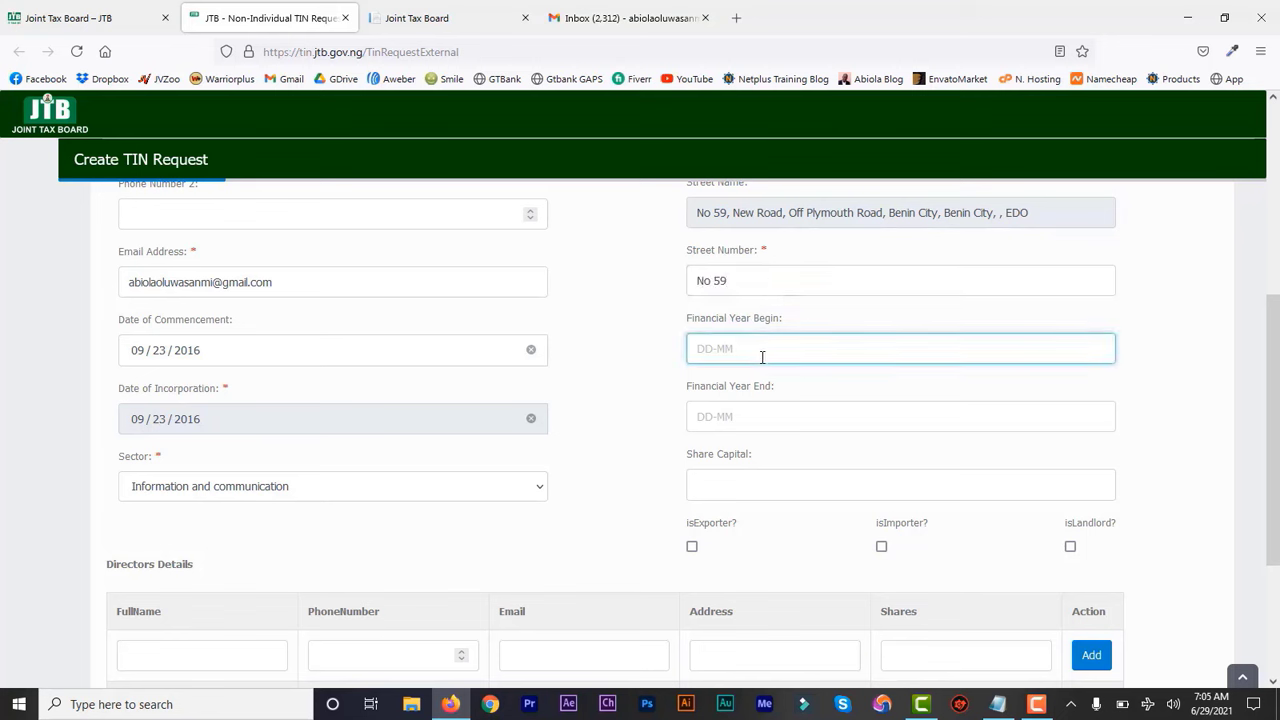
type("23-05")
left_click(726, 416)
type("22")
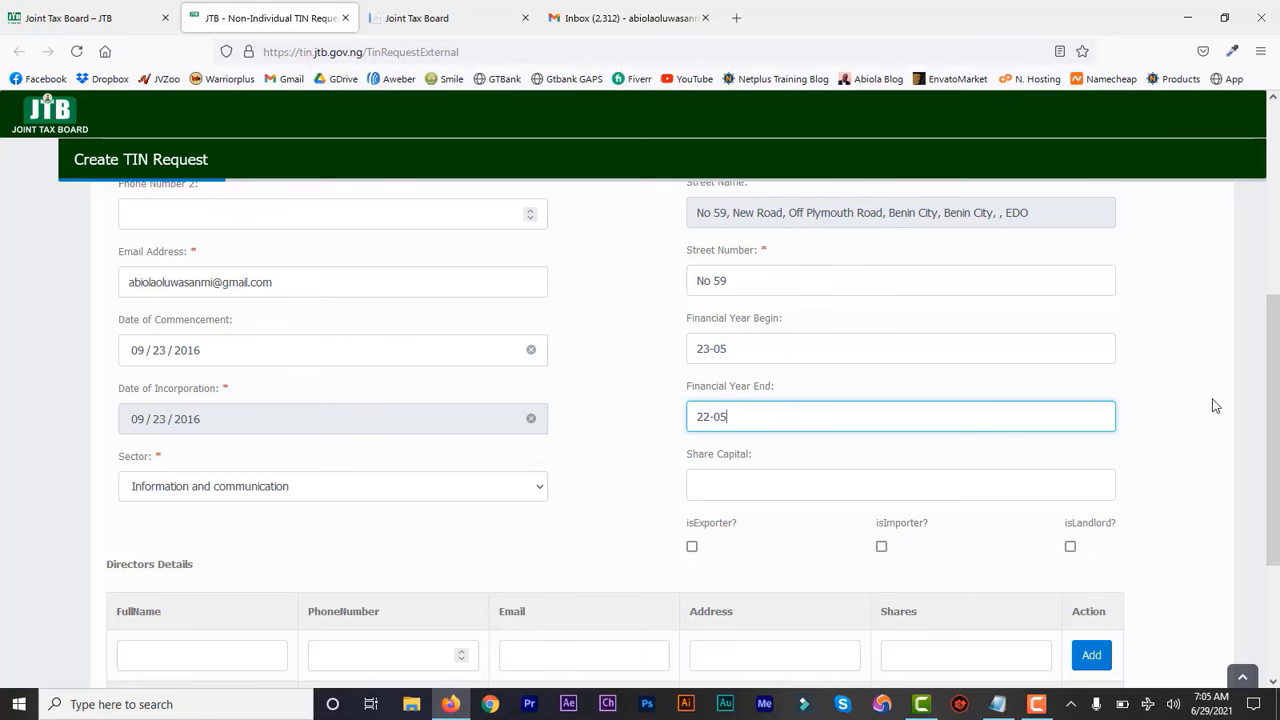
Submit the completed TIN request form.
scroll(1274, 400, "down", 3)
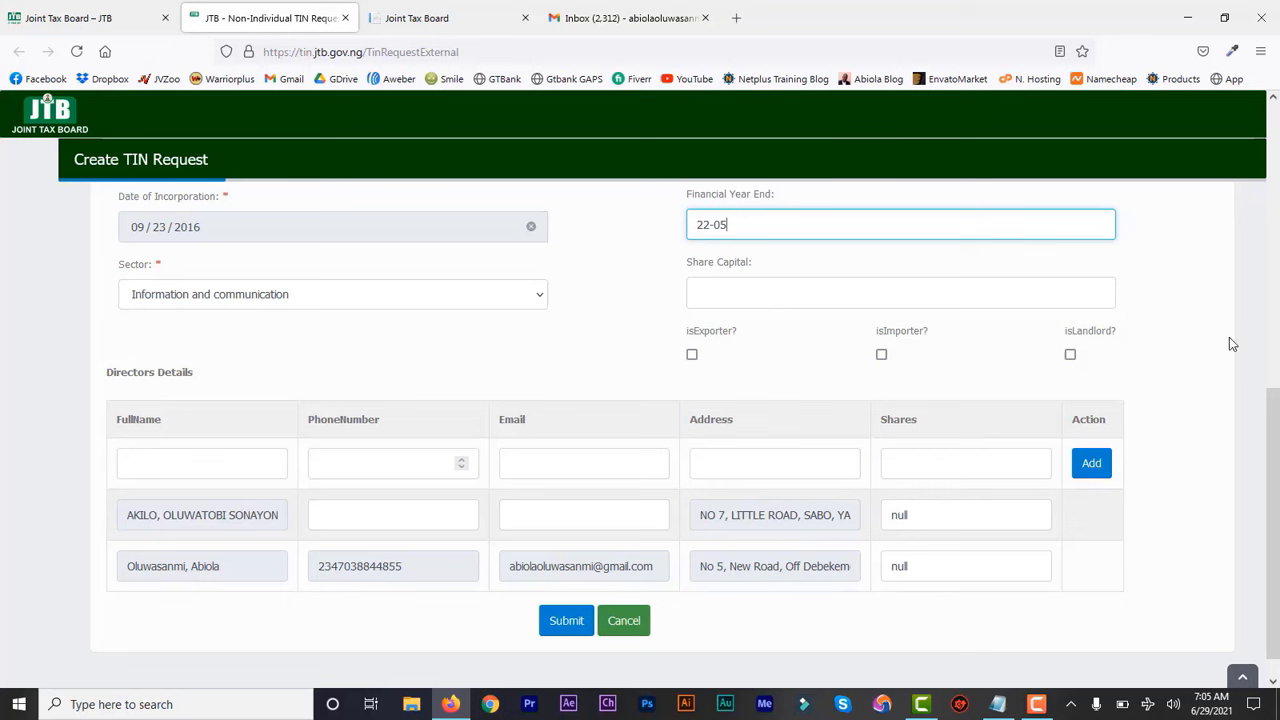
scroll(1276, 416, "down", 1)
left_click(562, 591)
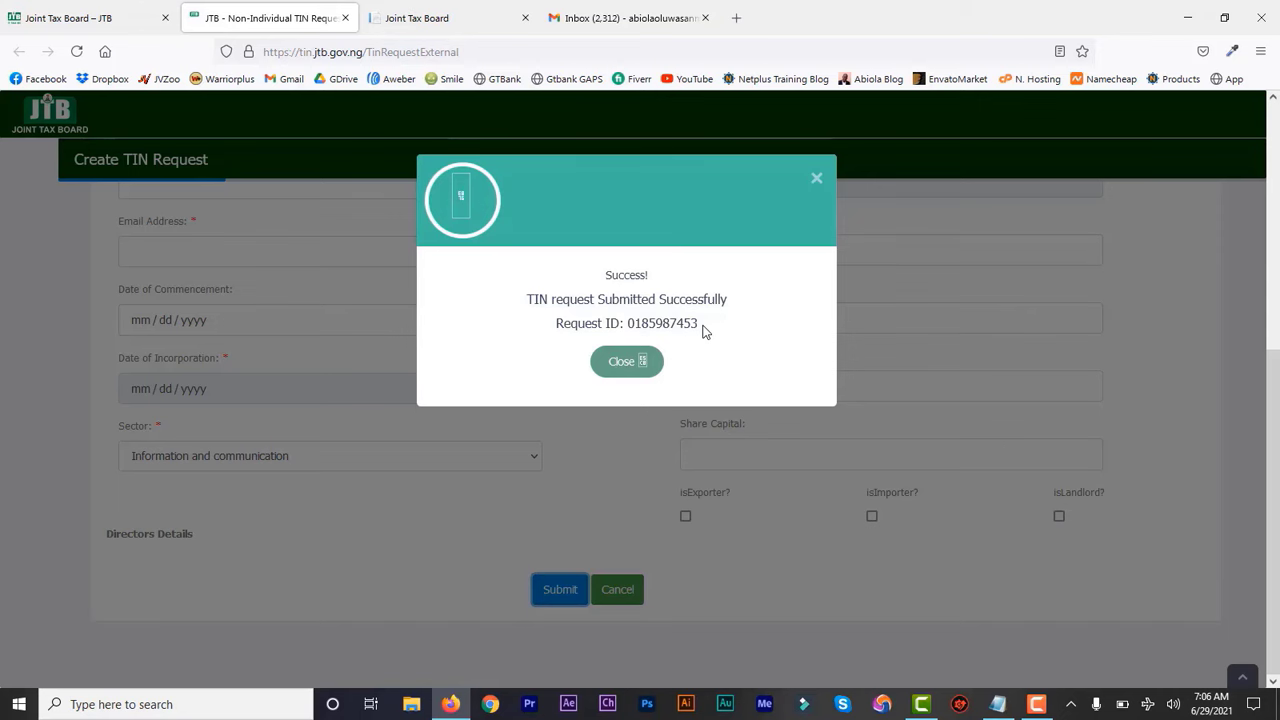
Read the request ID in Gmail's TIN Request Creation Notice, then dismiss the portal's Success dialog.
left_click(620, 17)
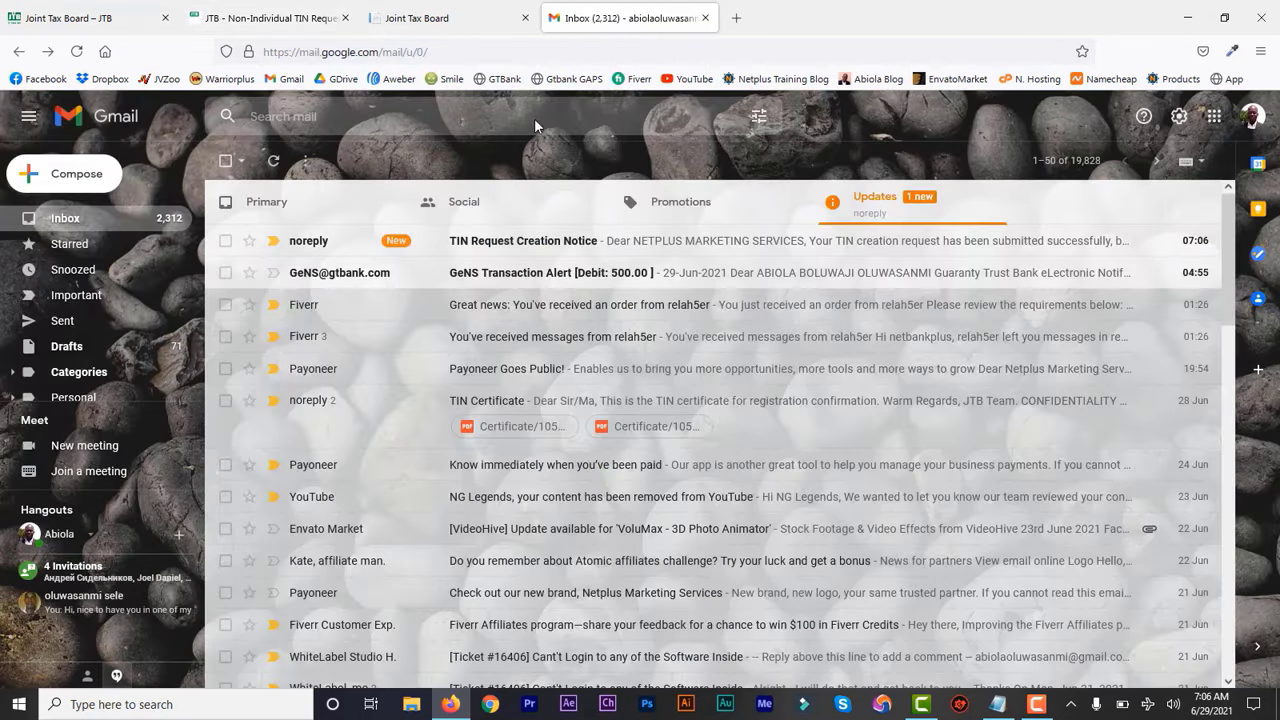
left_click(558, 247)
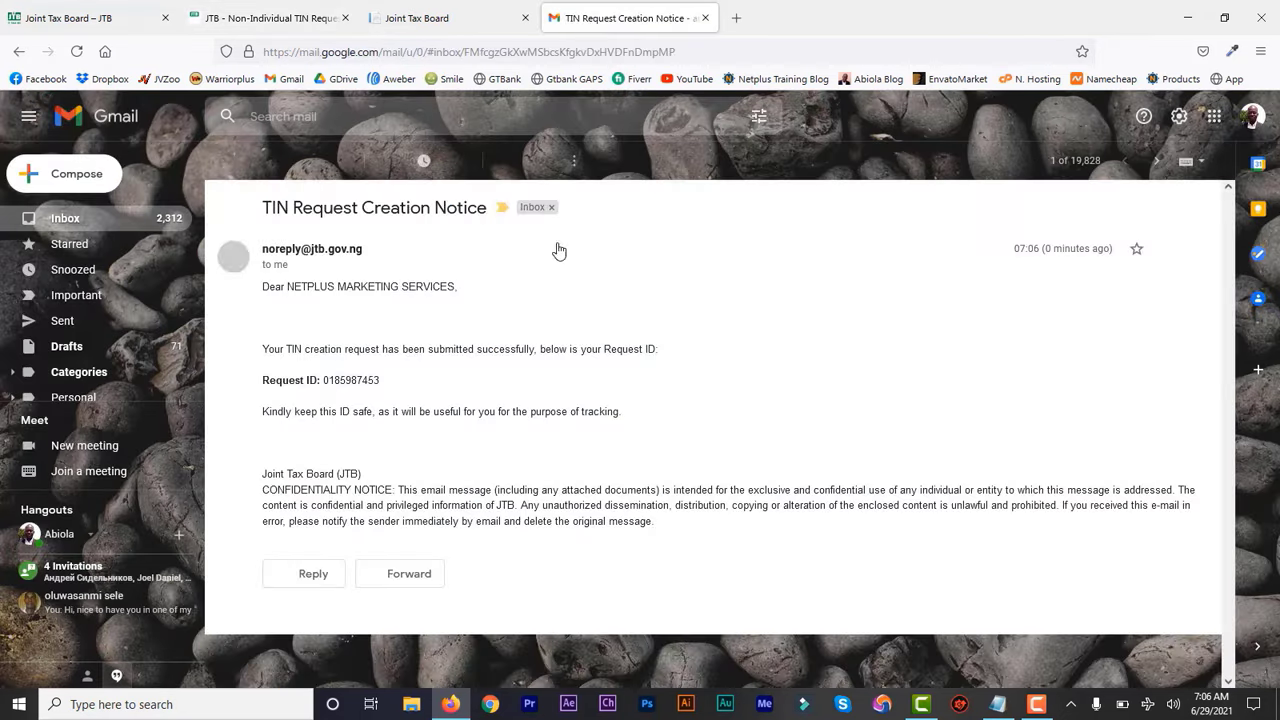
left_click_drag(380, 390, 312, 382)
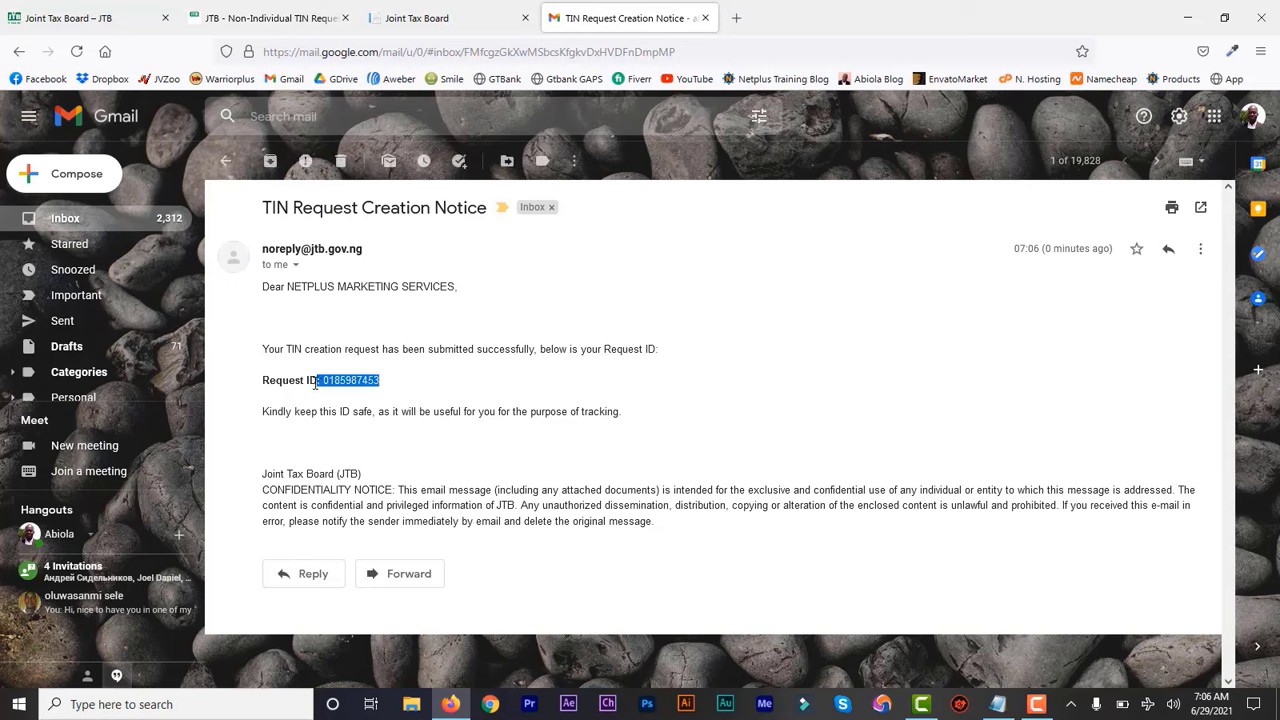
left_click(426, 314)
left_click(268, 18)
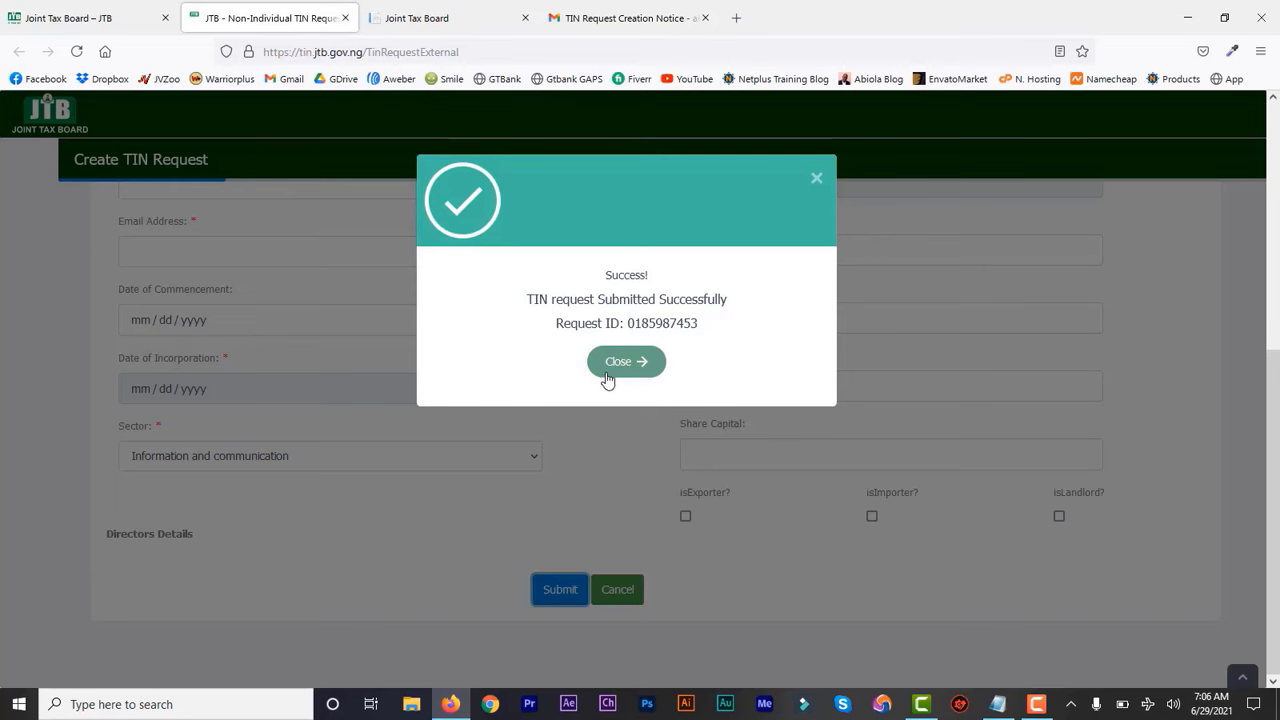
left_click(607, 376)
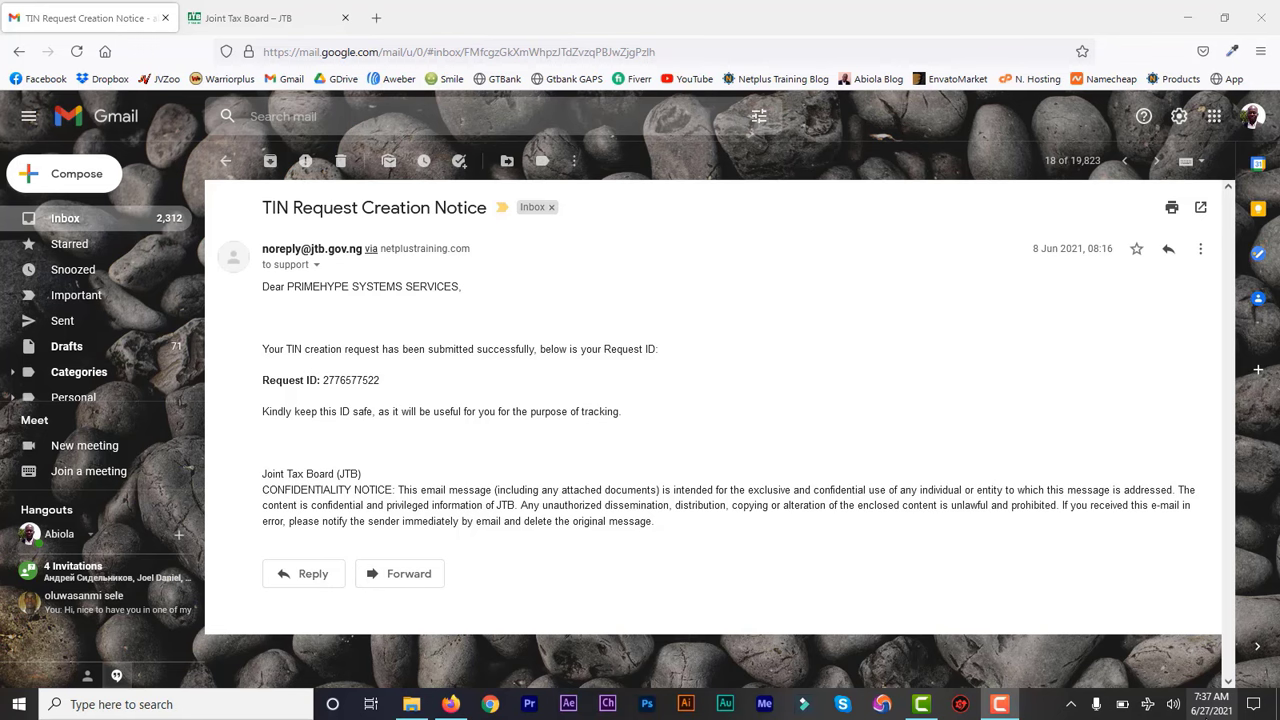
Copy JTB's contact e-mail address from their website and start a new message to it.
left_click(270, 24)
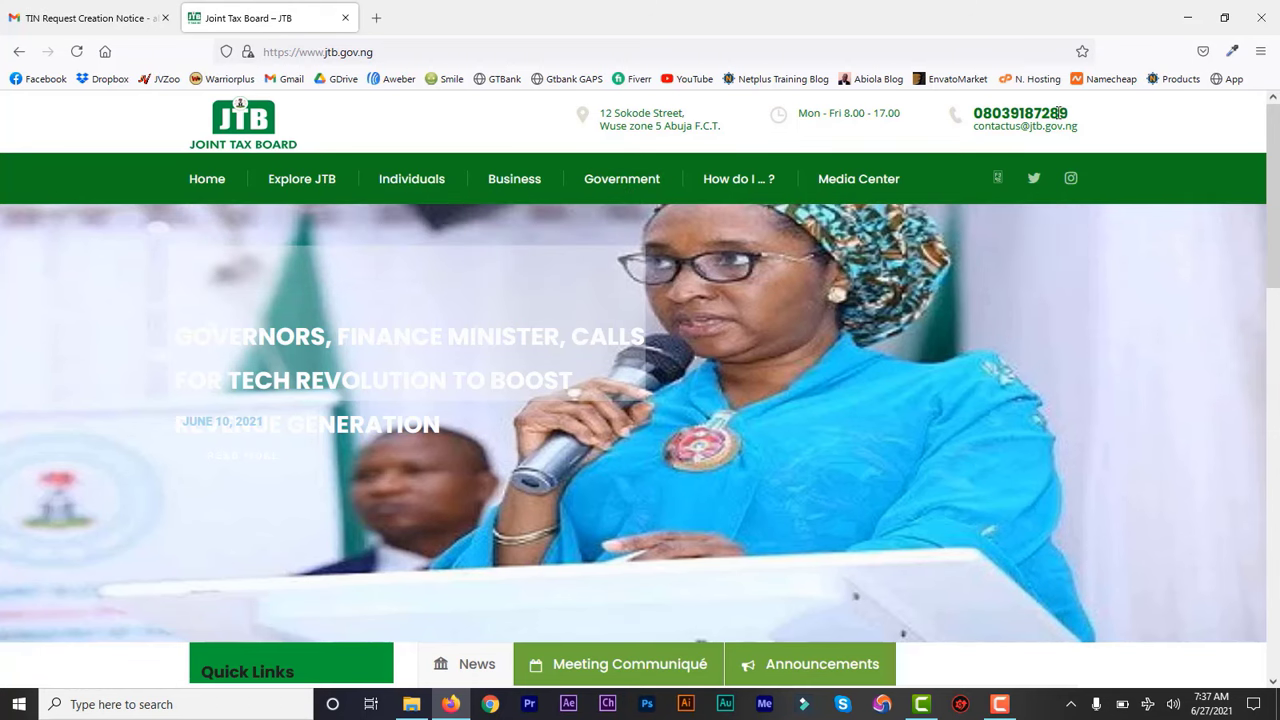
left_click_drag(1078, 125, 973, 125)
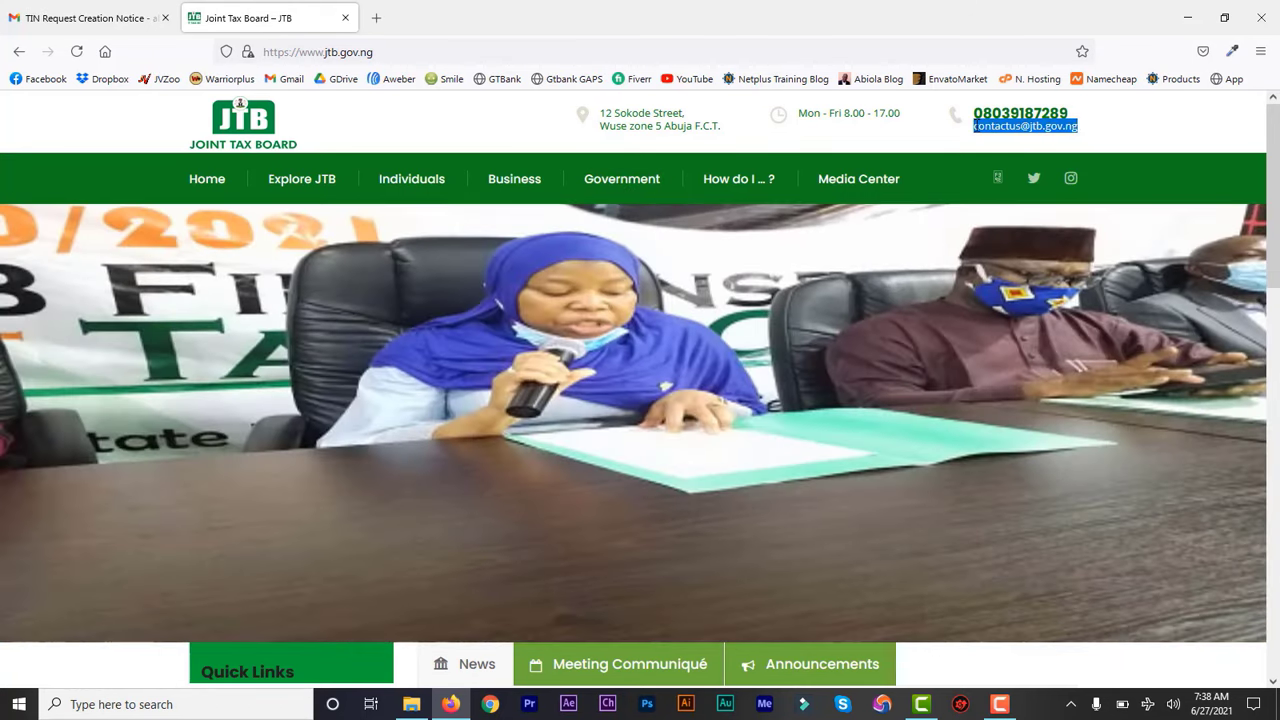
left_click(115, 22)
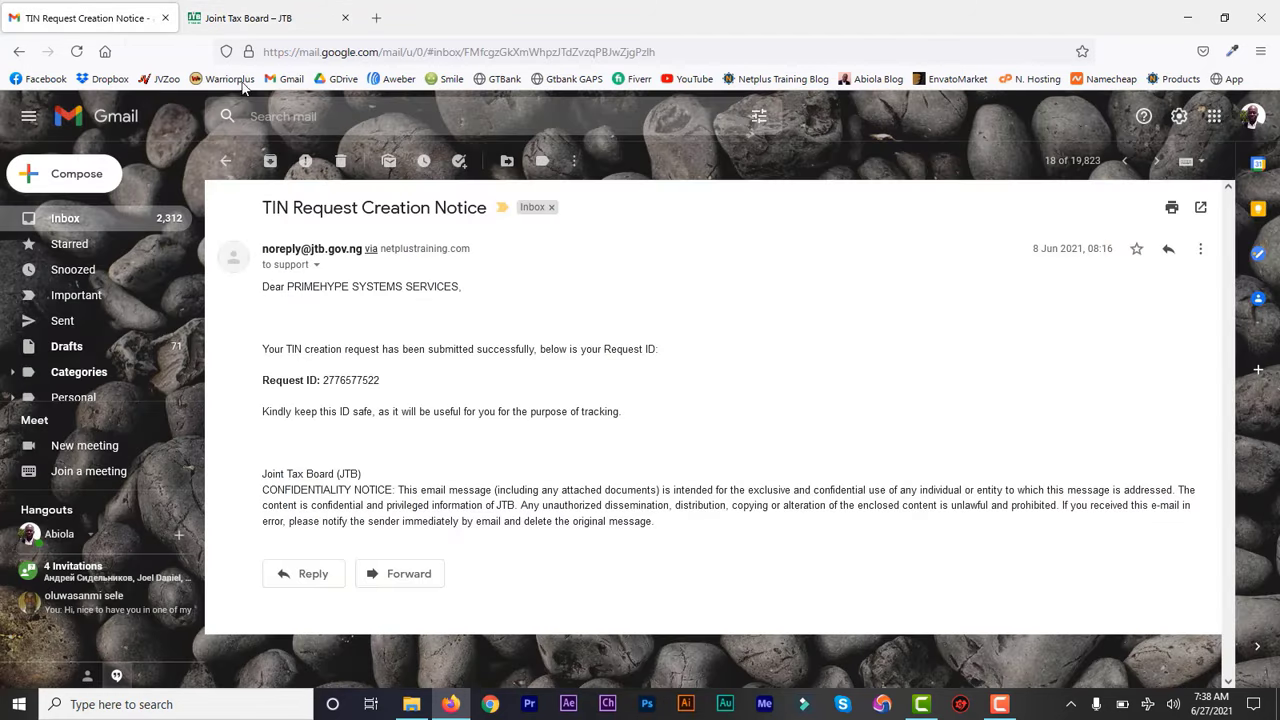
left_click(88, 176)
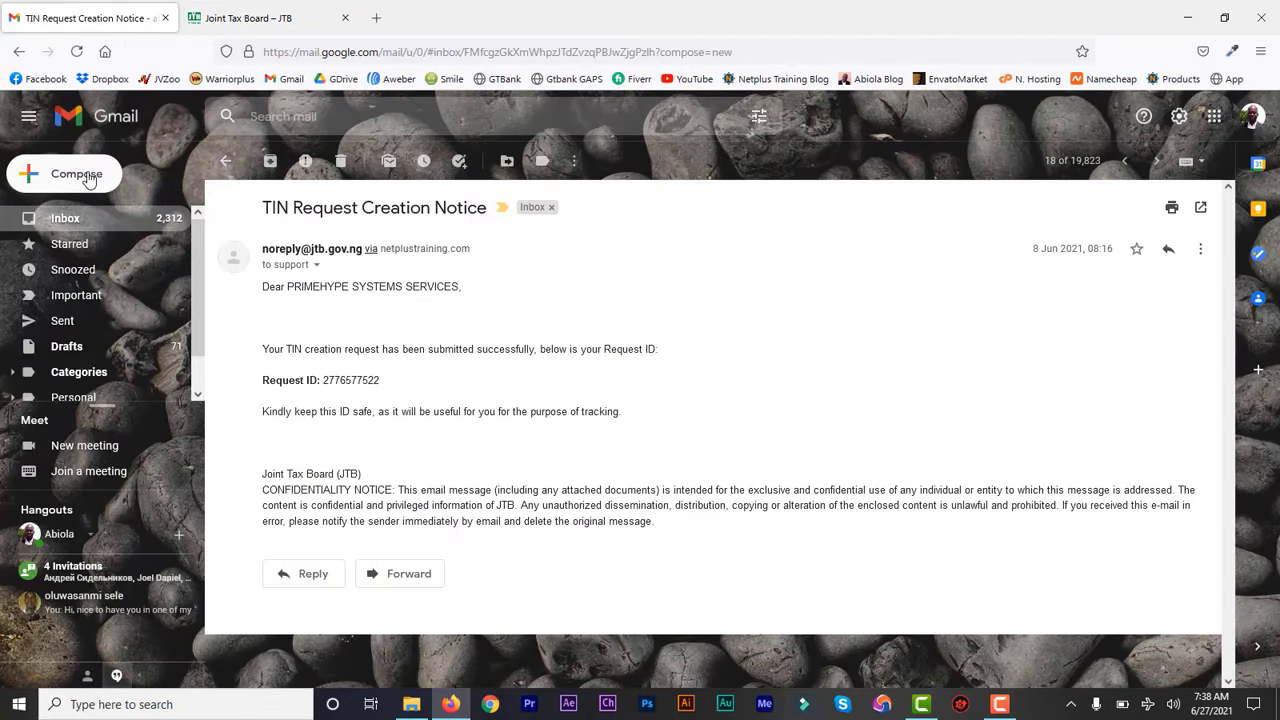
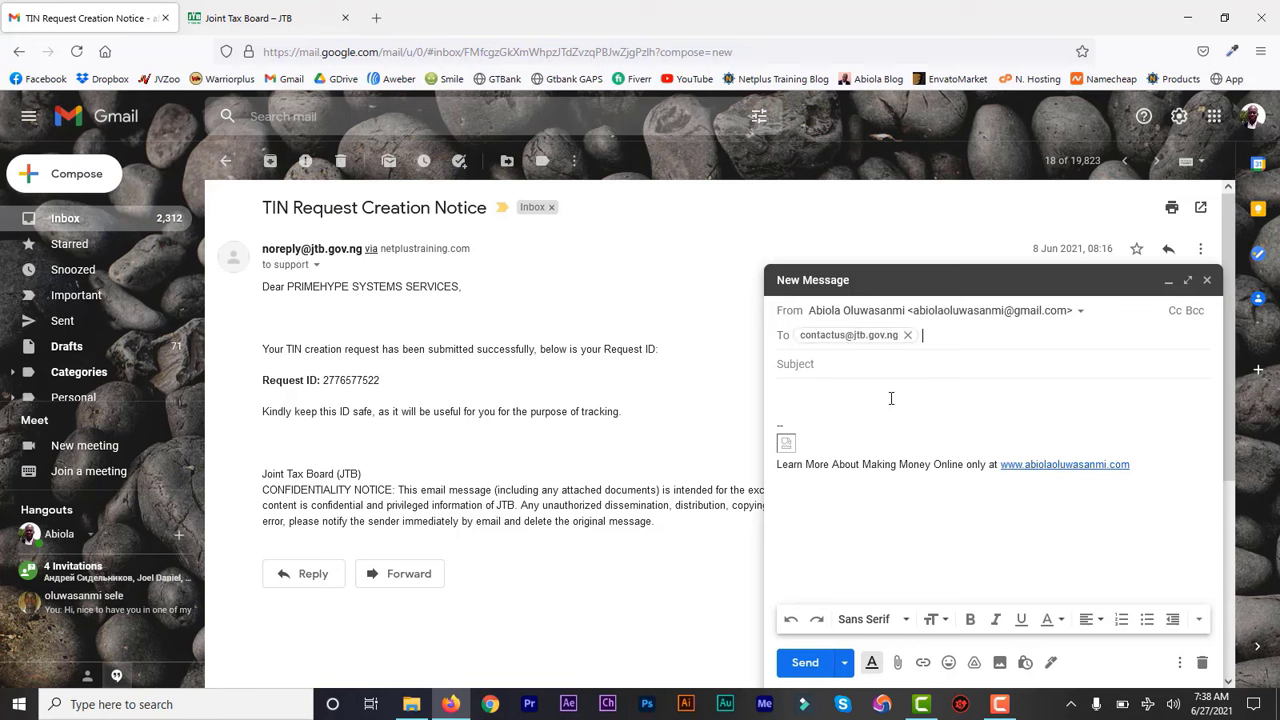
Add subject 'TIN Creation Still Pending After 3 Weeks' and a body saying nothing after 3 weeks.
left_click(810, 364)
type("TIN Creation Still Pending After 3 Weeks")
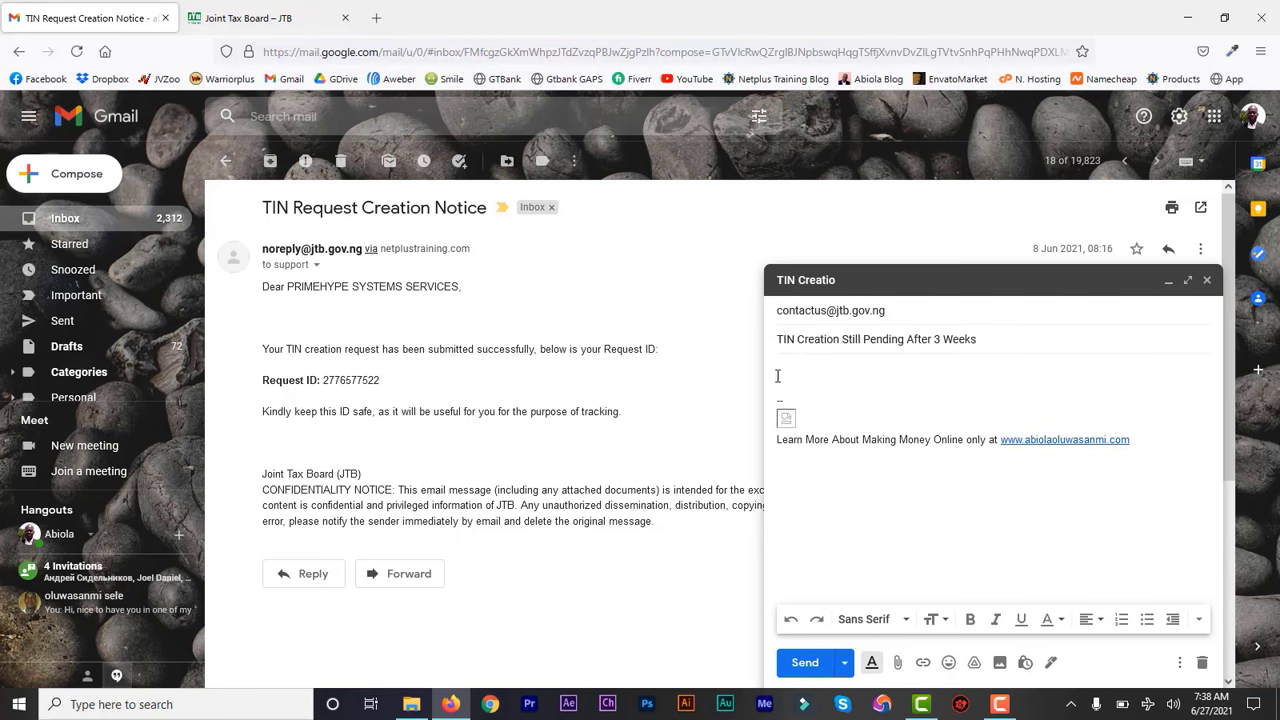
left_click(777, 378)
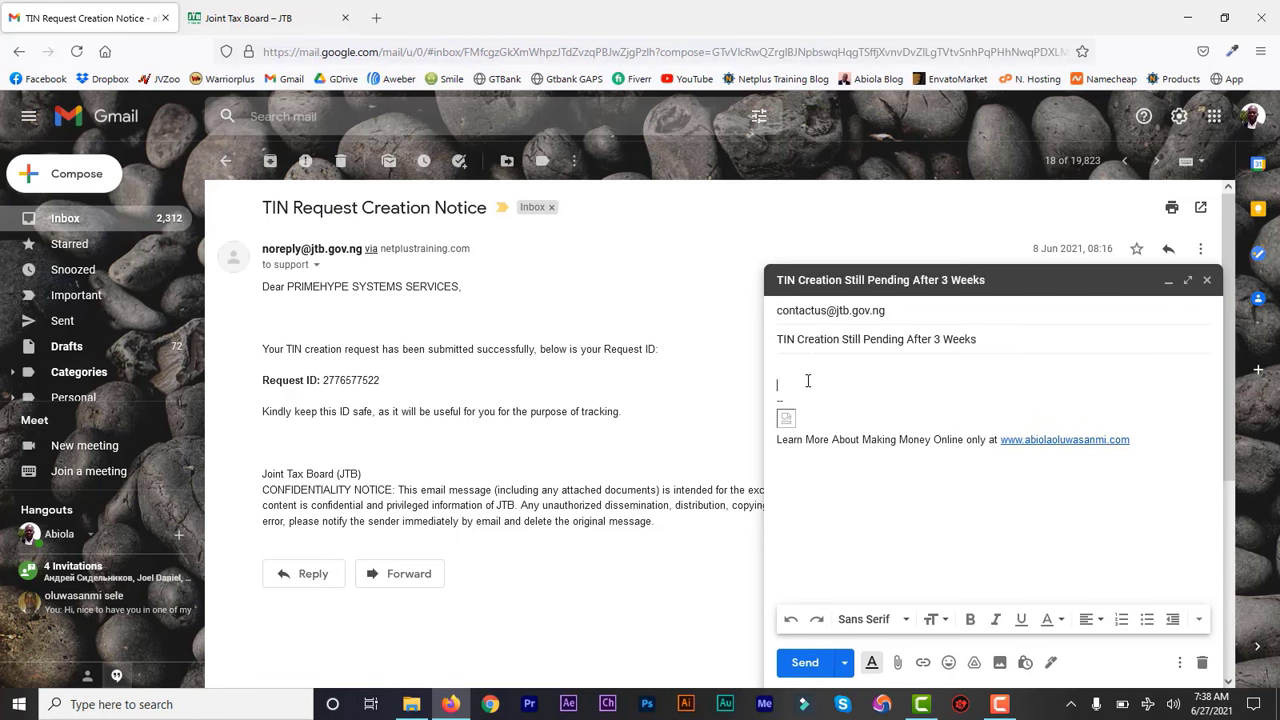
type("Hi, i applie")
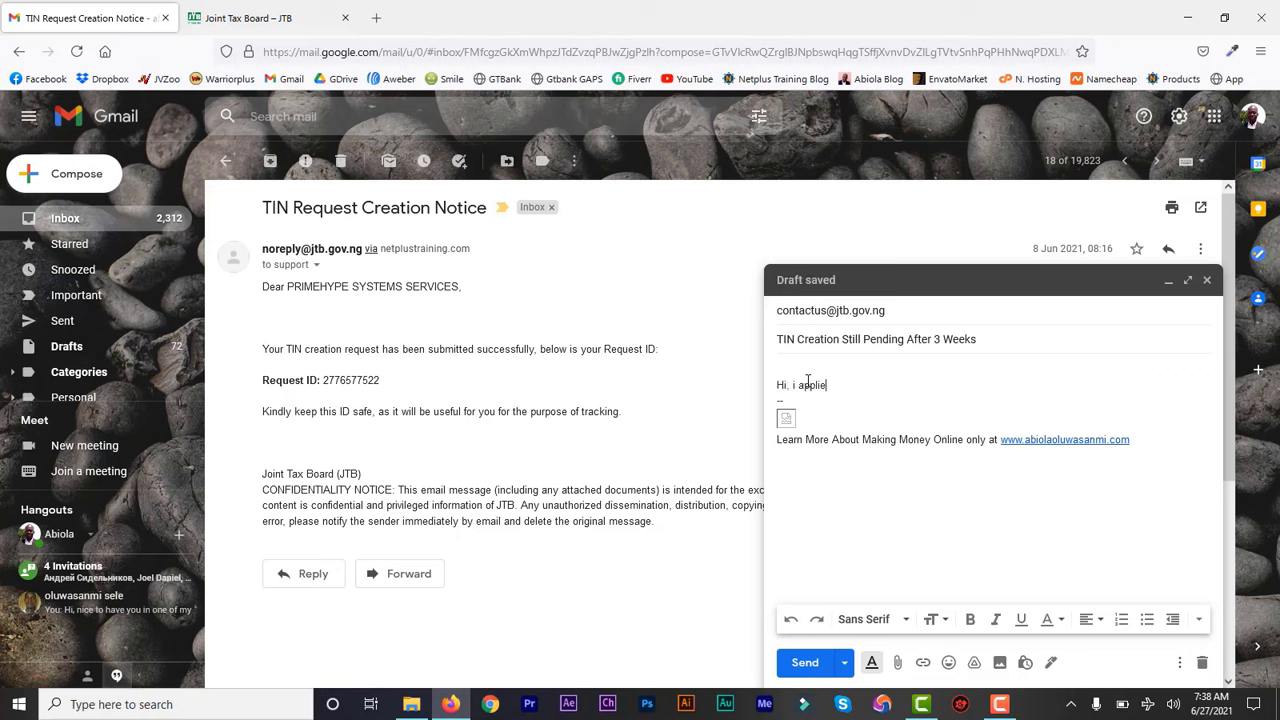
type("d for TIN online and its been")
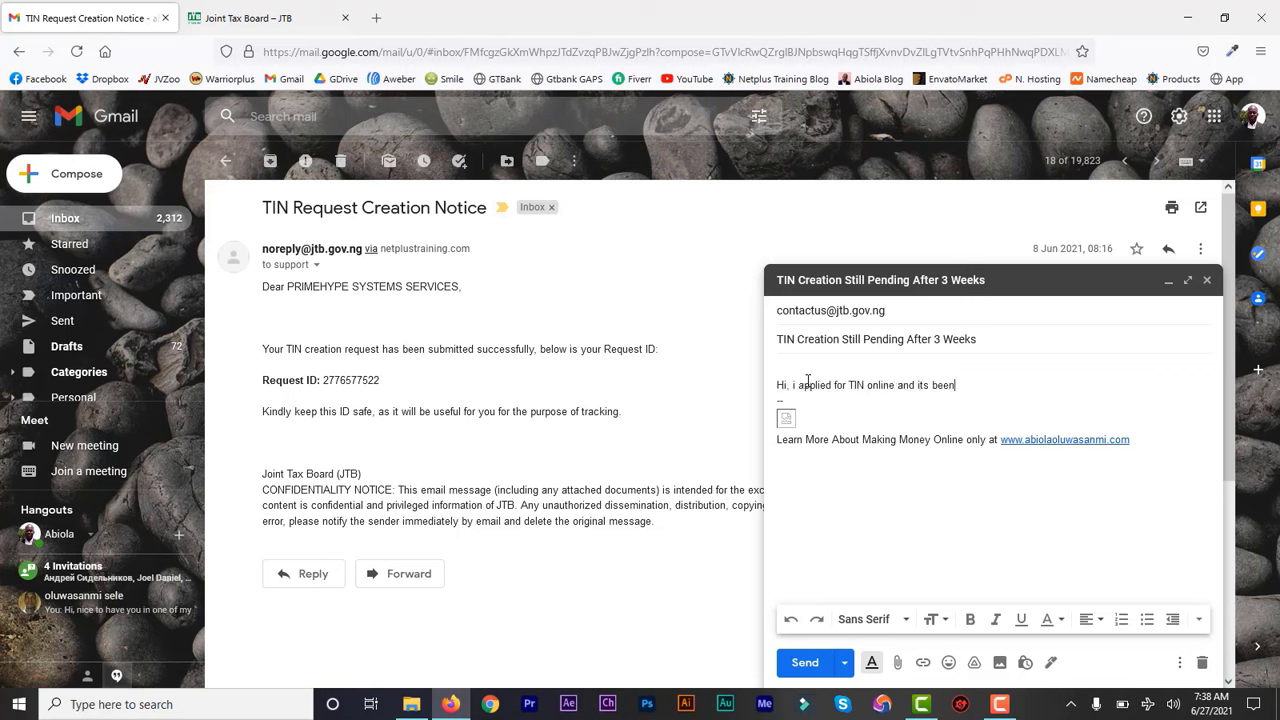
type(" 3 weeks and still nothing.")
key("Return")
key("Return")
Add the request ID line, 'Please look into..' and a 'Regards' sign-off to the body.
left_click_drag(380, 380, 264, 382)
key("ctrl+c")
left_click(788, 416)
type("Ny")
key("ctrl+v")
left_click(852, 416)
type("is")
left_click(934, 417)
key("Return")
key("Return")
type("Plea")
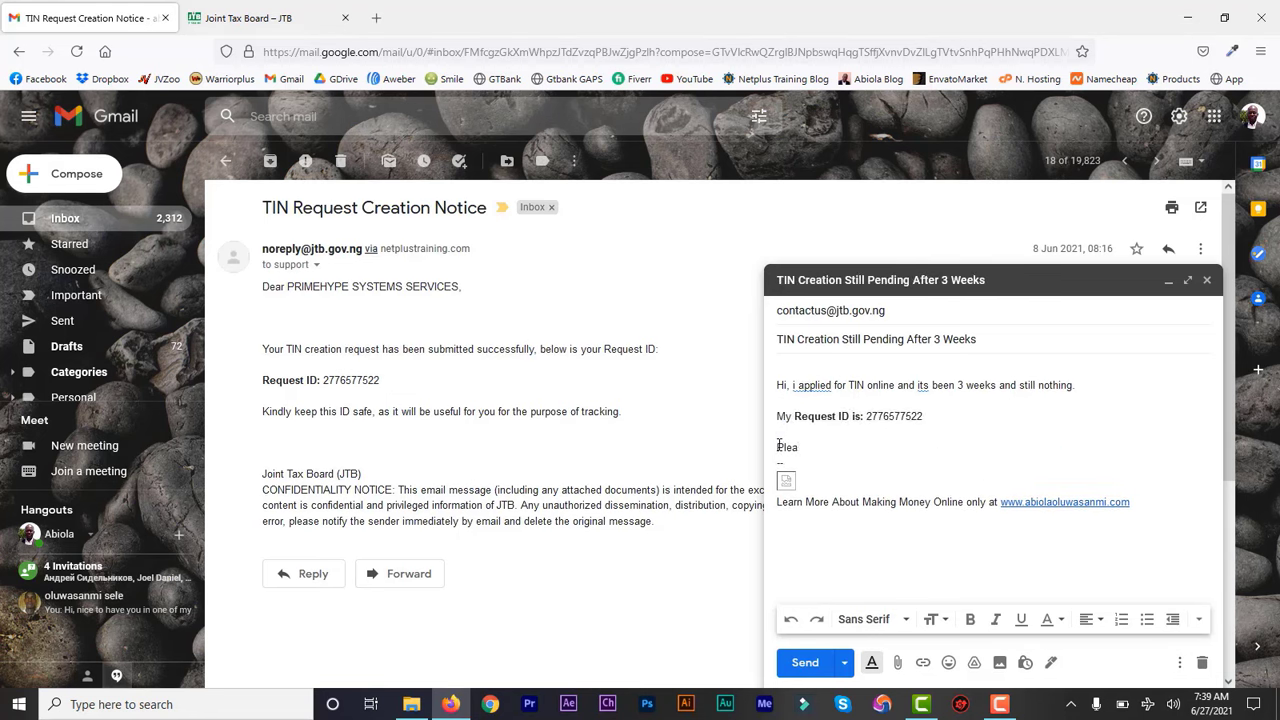
type("se look into..")
key("Return")
key("Return")
type("Regards")
Insert 'for my business name' with the pasted business name, fix 'its', and send.
left_click(807, 390)
left_click(833, 417)
left_click(894, 385)
type("for my business name")
left_click_drag(459, 287, 287, 290)
key("ctrl+c")
left_click(1004, 386)
key("ctrl+v")
left_click(785, 400)
type("'")
left_click(962, 436)
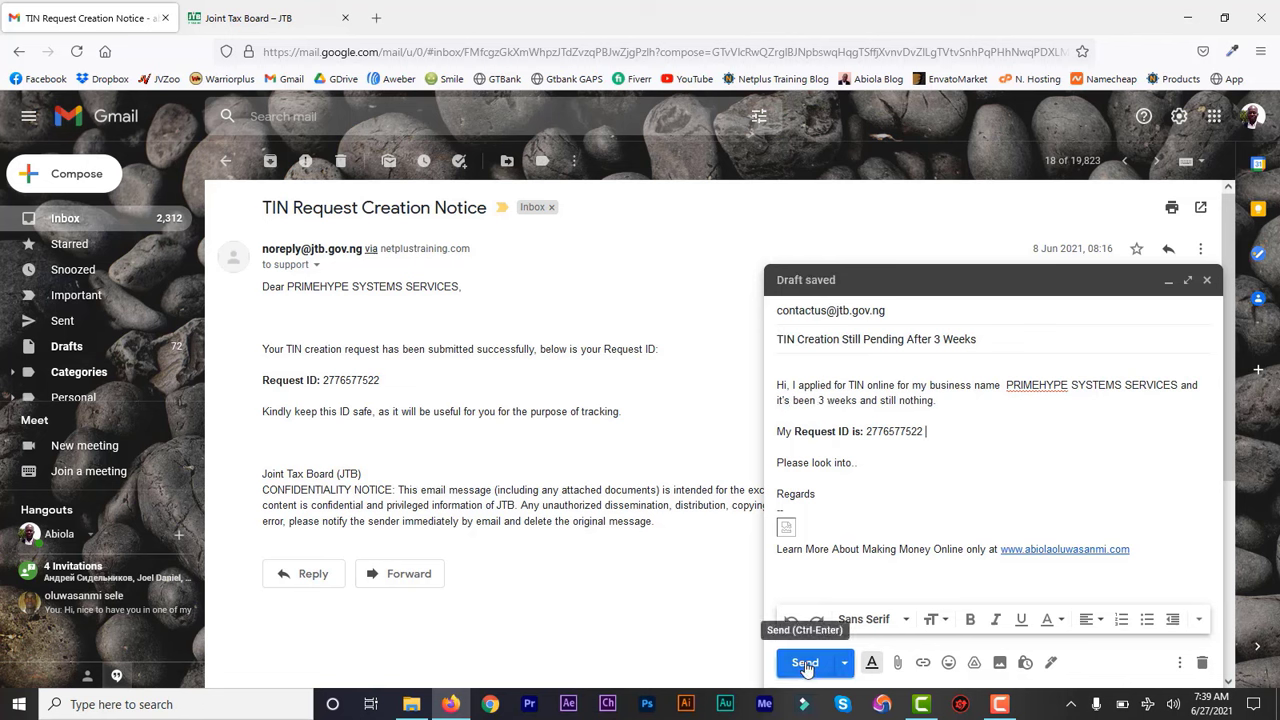
left_click(805, 664)
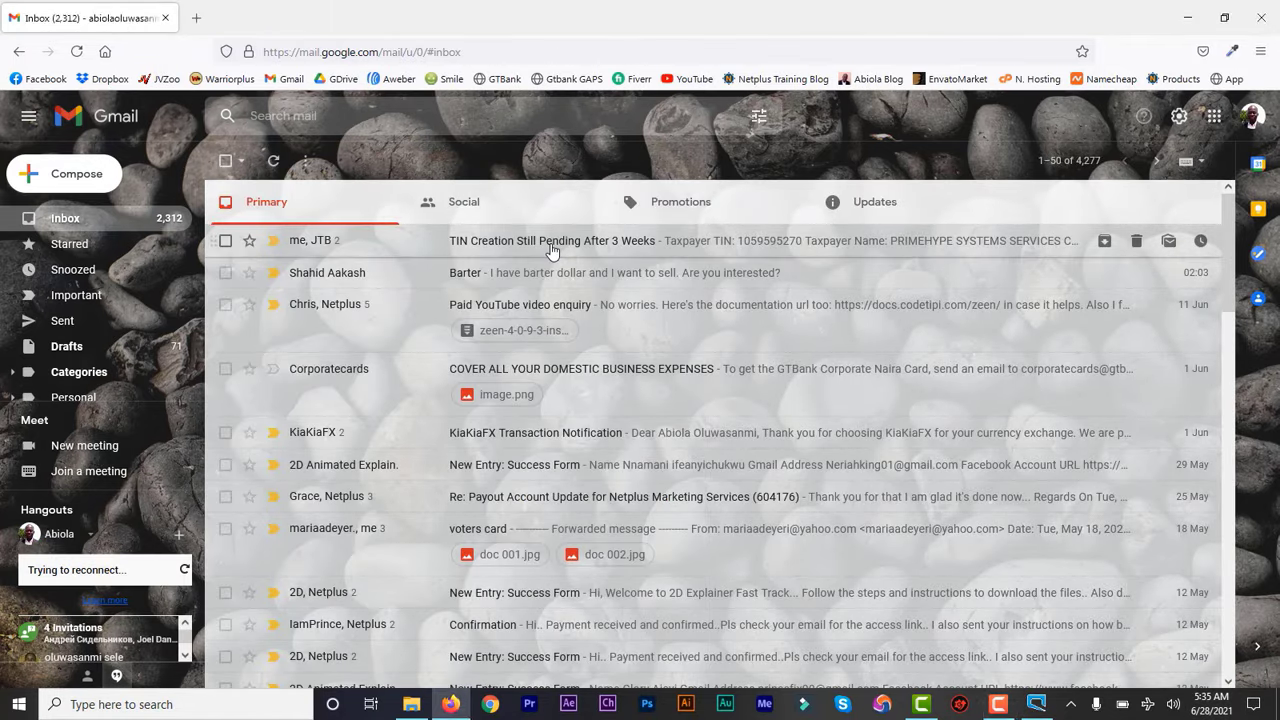
Read the taxpayer TIN in JTB's reply in the pending-TIN thread.
left_click(552, 242)
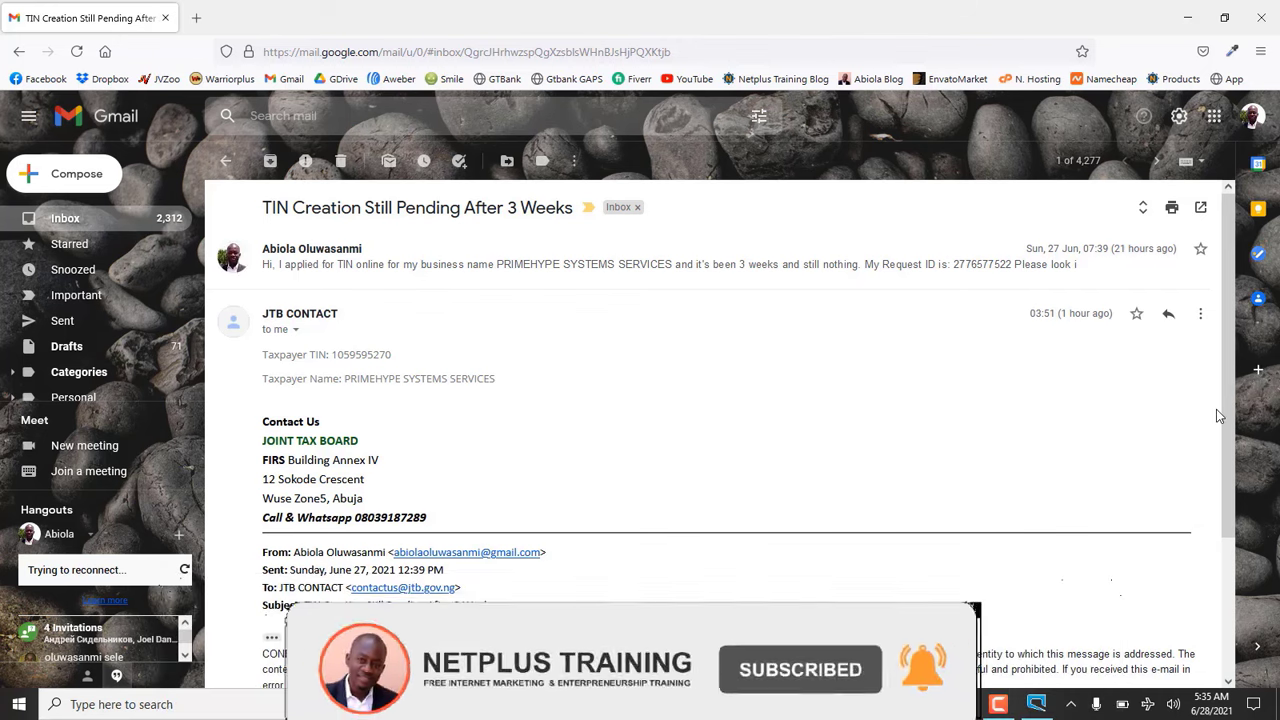
double_click(380, 360)
left_click(305, 361)
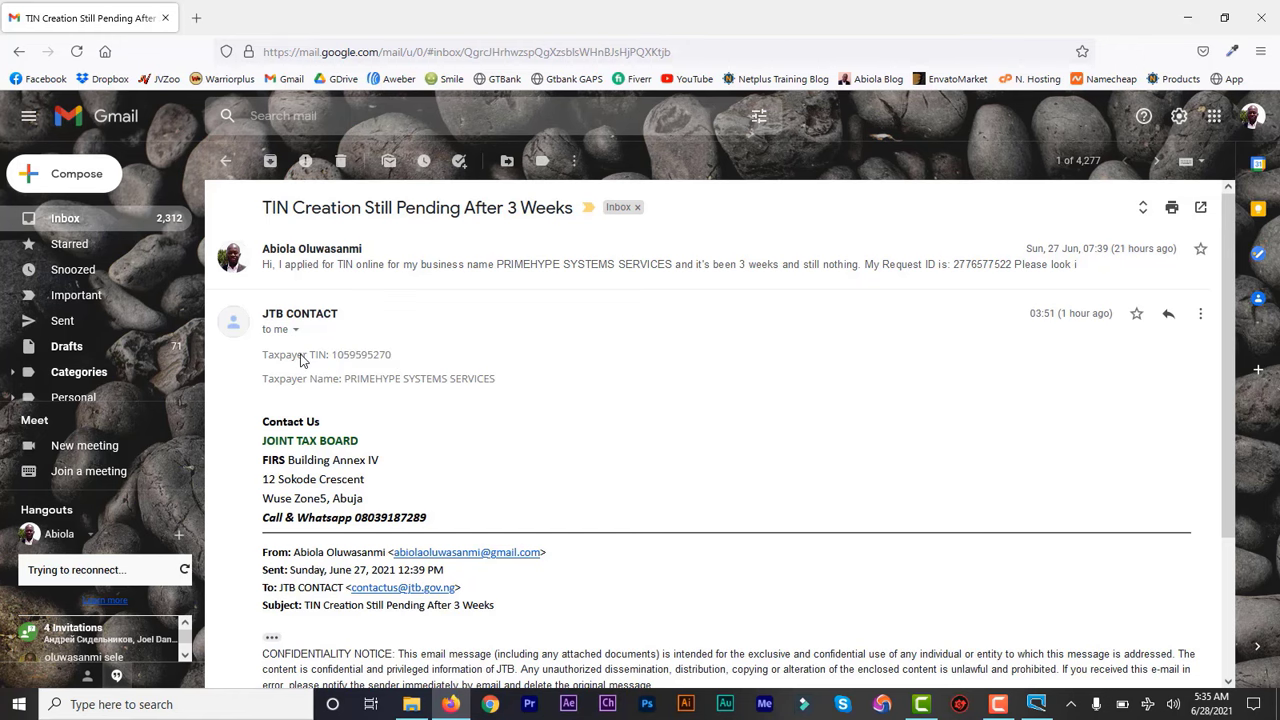
left_click_drag(1226, 443, 1220, 587)
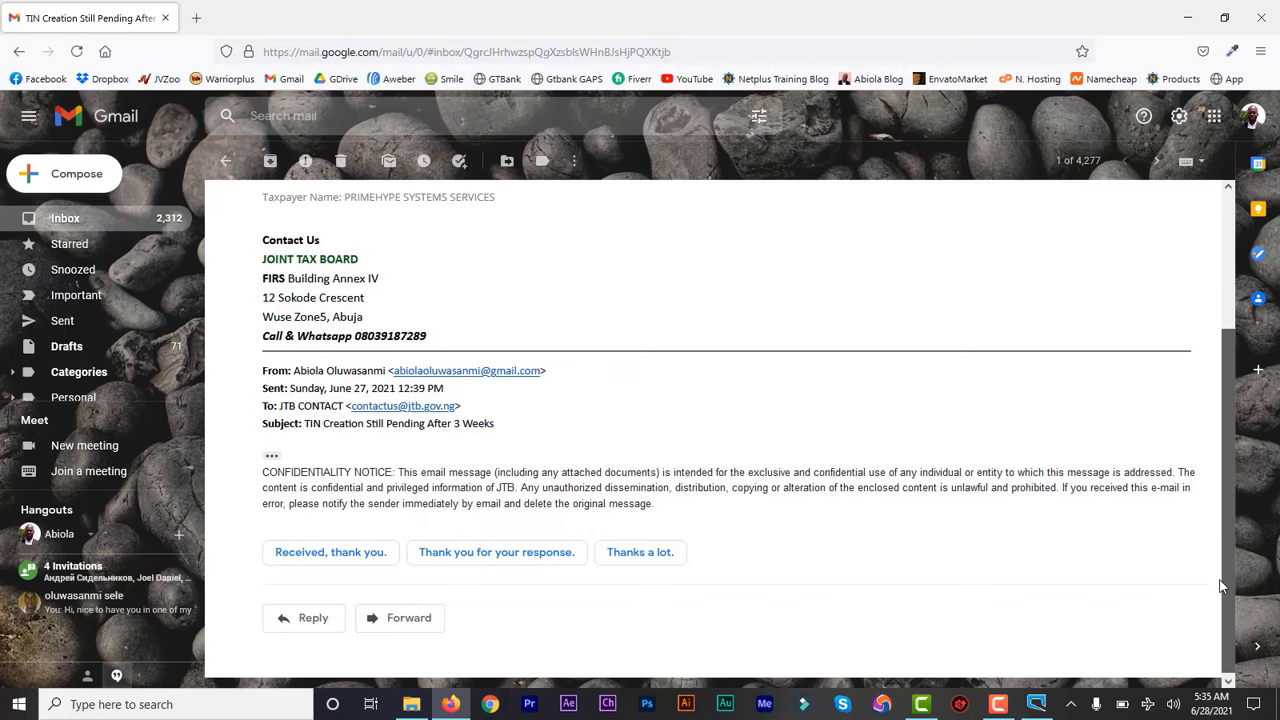
scroll(1220, 587, "up", 3)
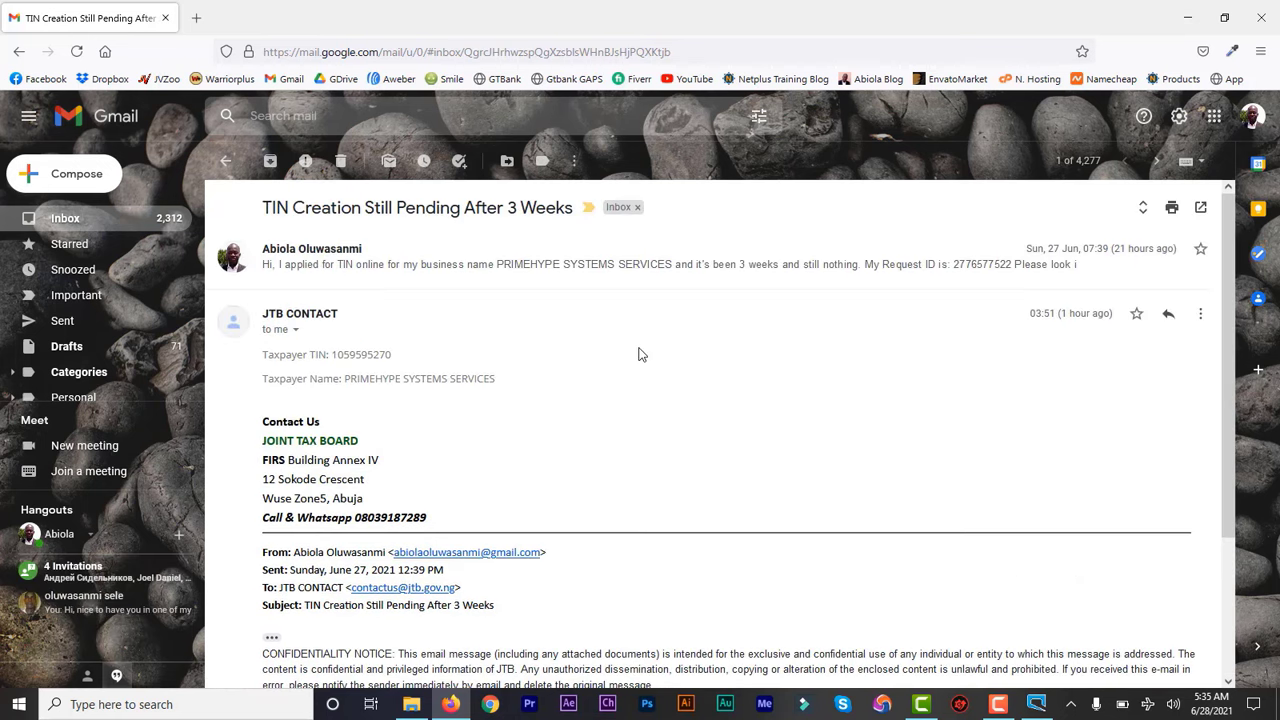
Open the TIN Certificate email from the inbox's Updates category.
left_click(226, 162)
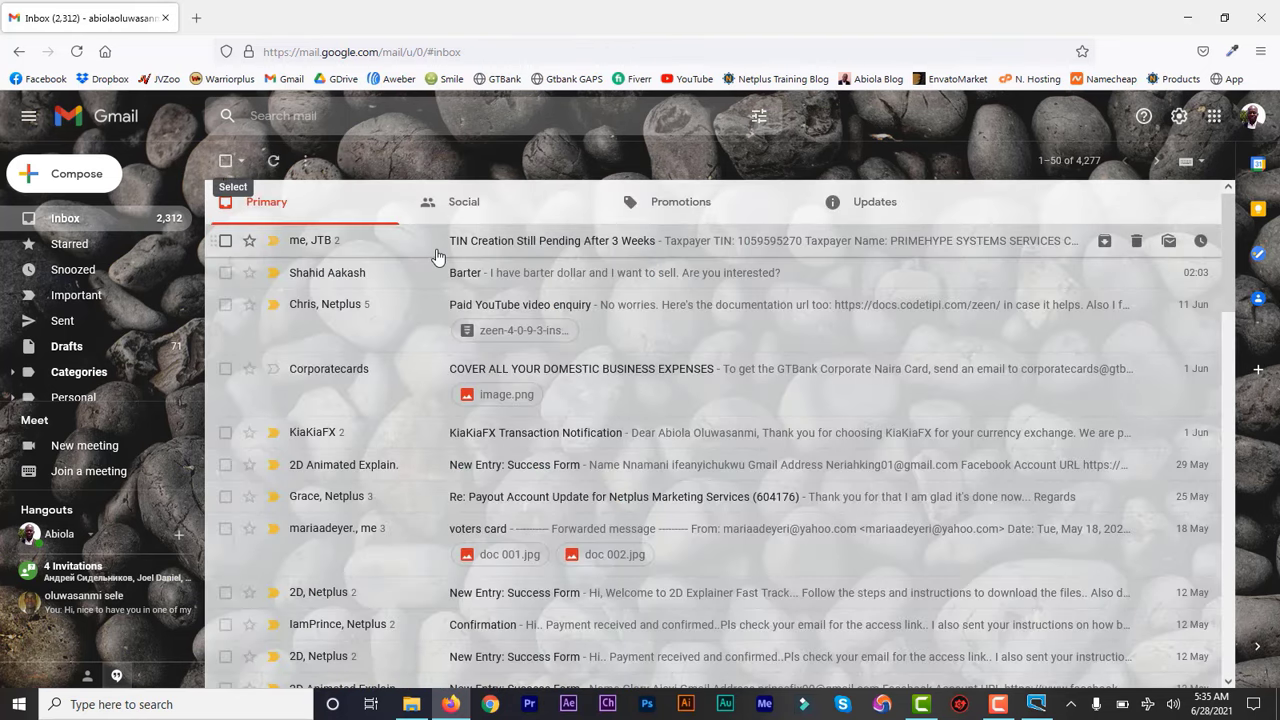
left_click(893, 207)
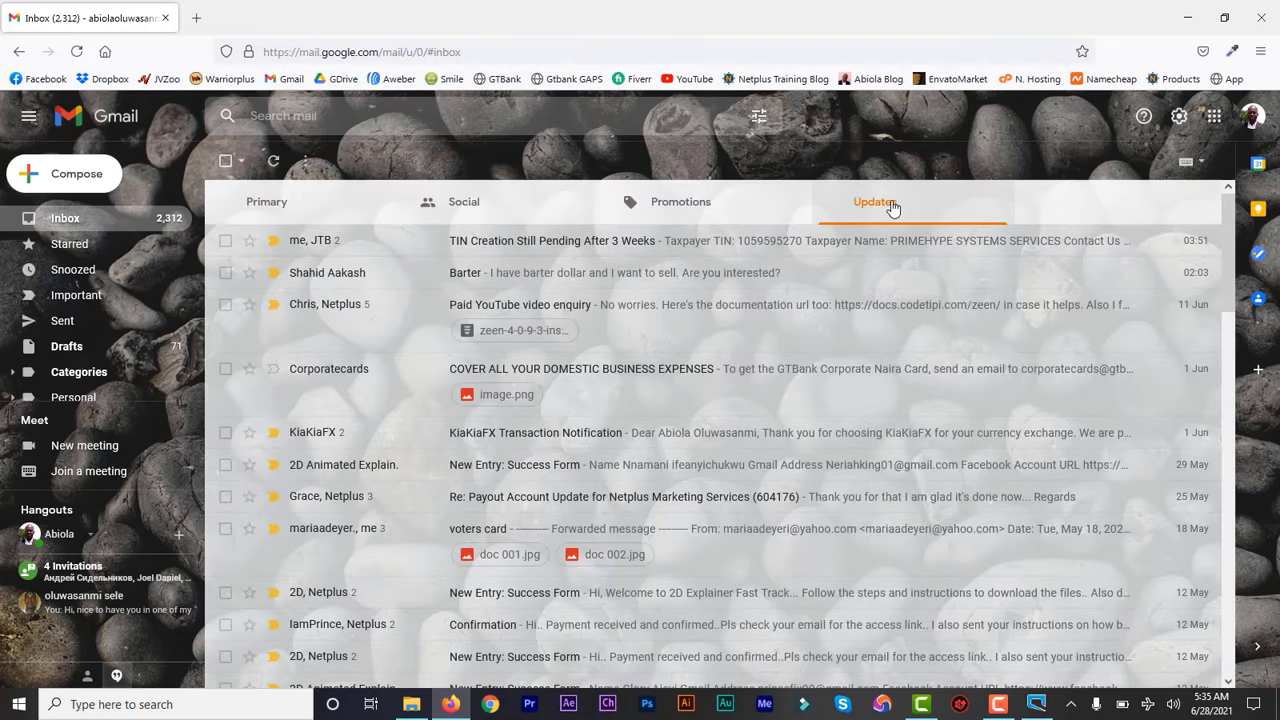
left_click(631, 250)
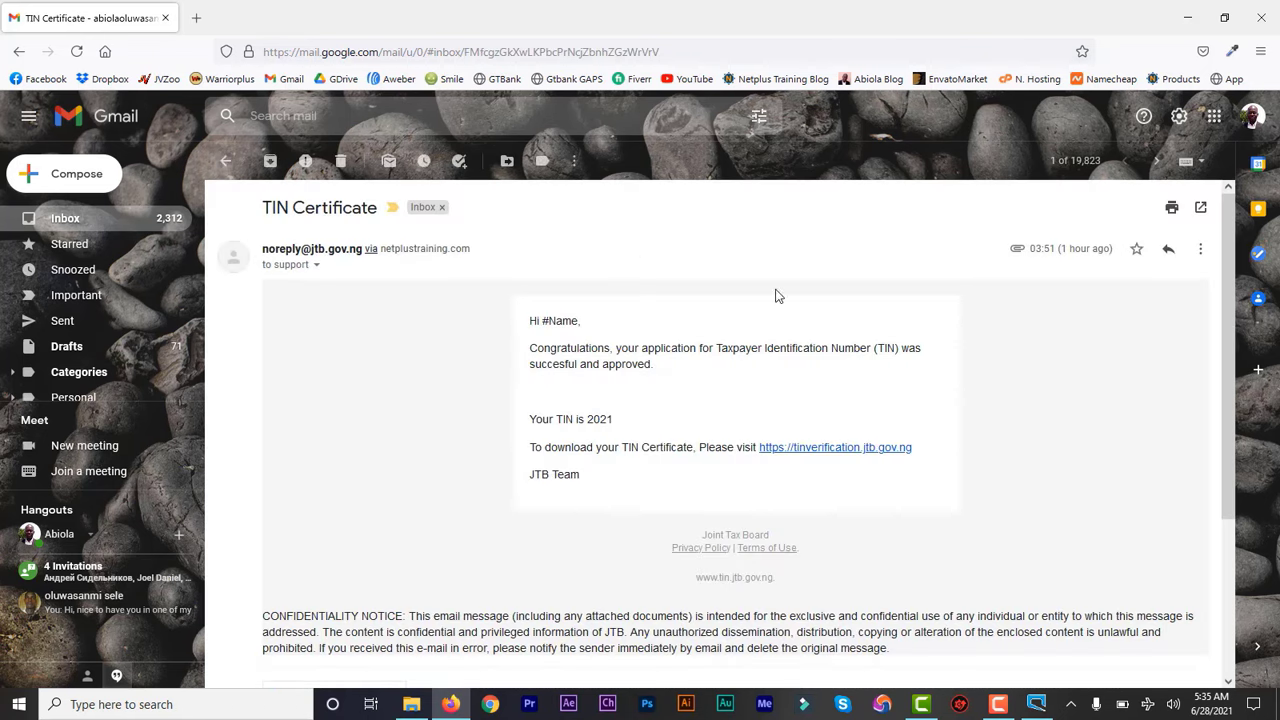
Follow the tinverification link and set the incorporation date to 05/25/2021.
left_click(813, 449)
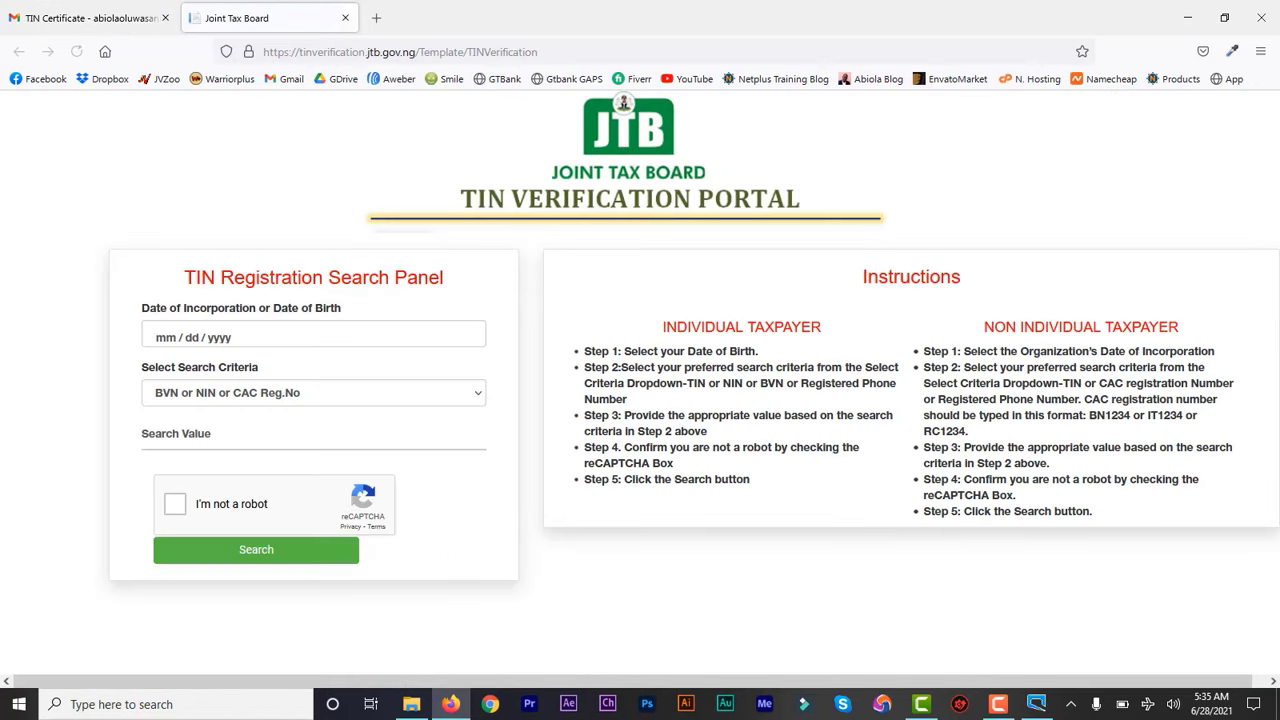
left_click(393, 336)
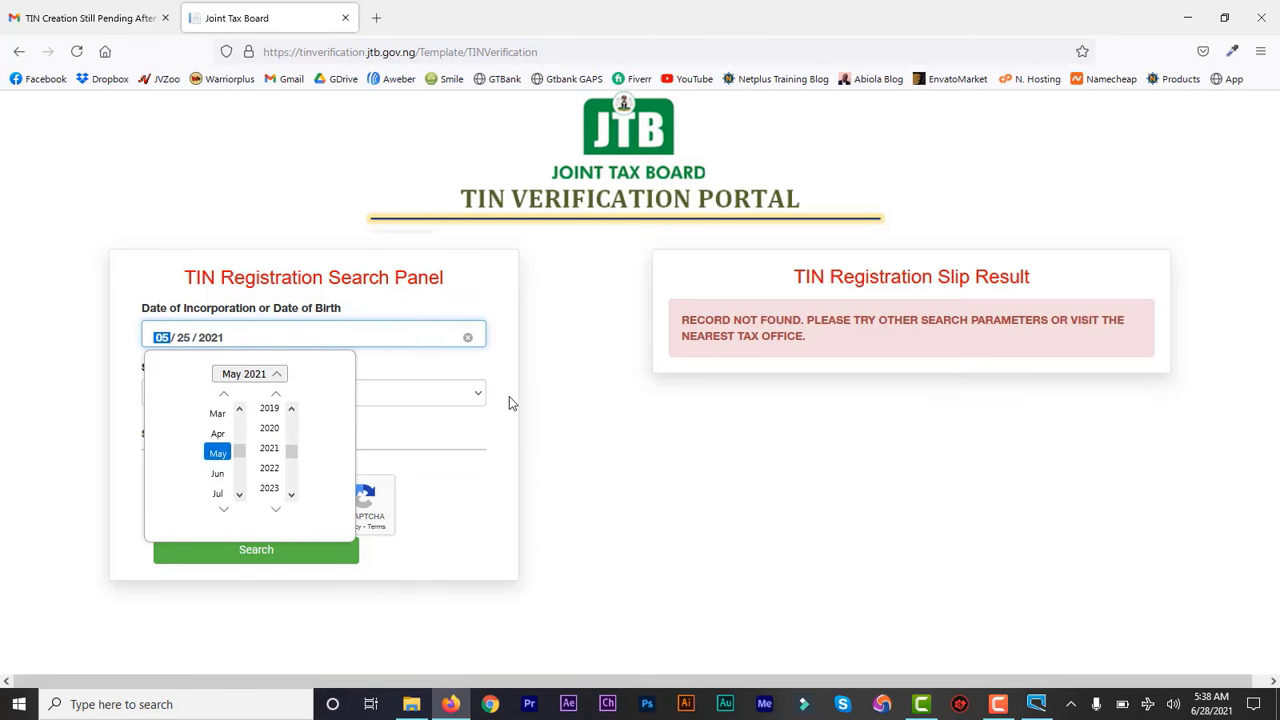
left_click(631, 408)
Search by the business's BN registration number after the reCAPTCHA check, and select the resulting TIN.
left_click(235, 441)
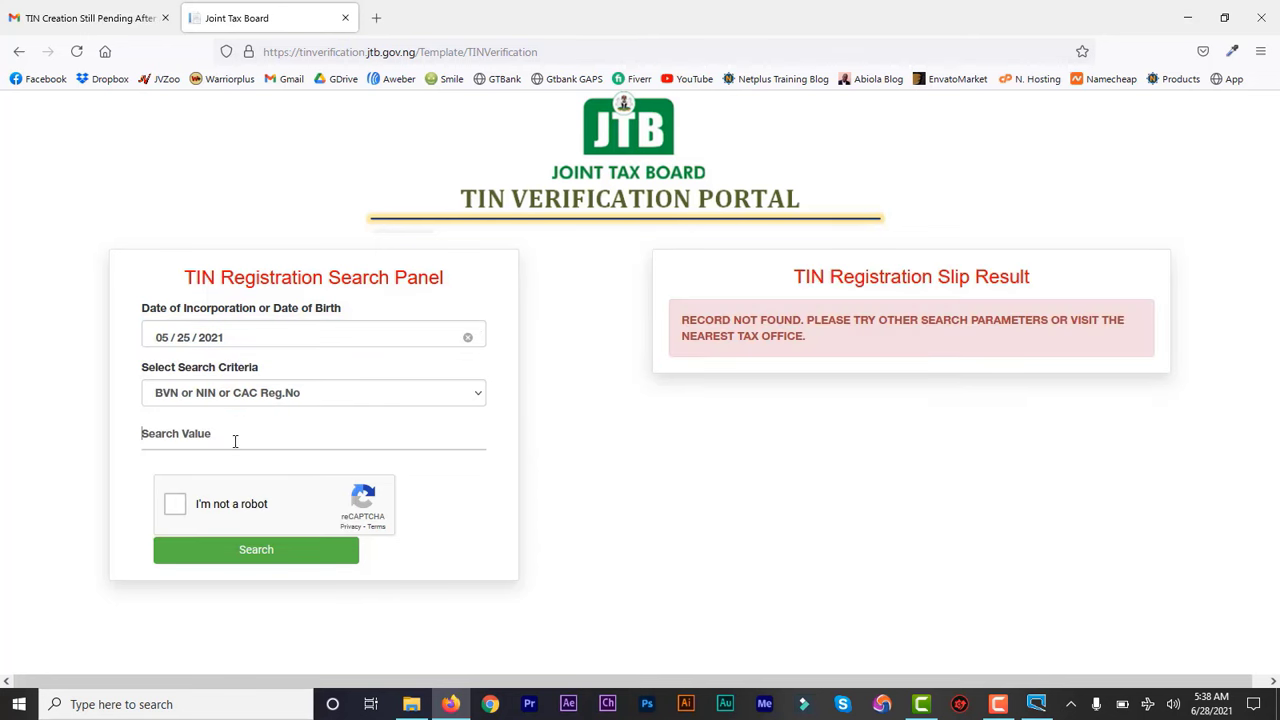
type("Bn")
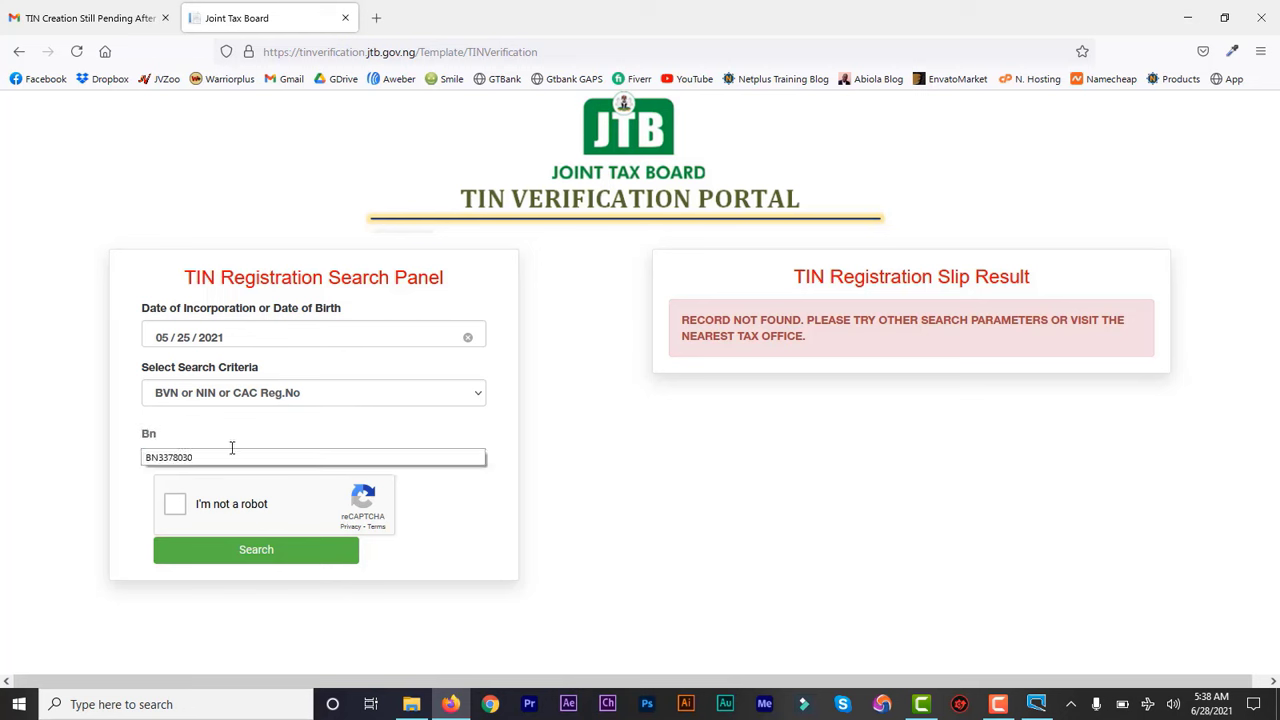
left_click(232, 458)
left_click(174, 505)
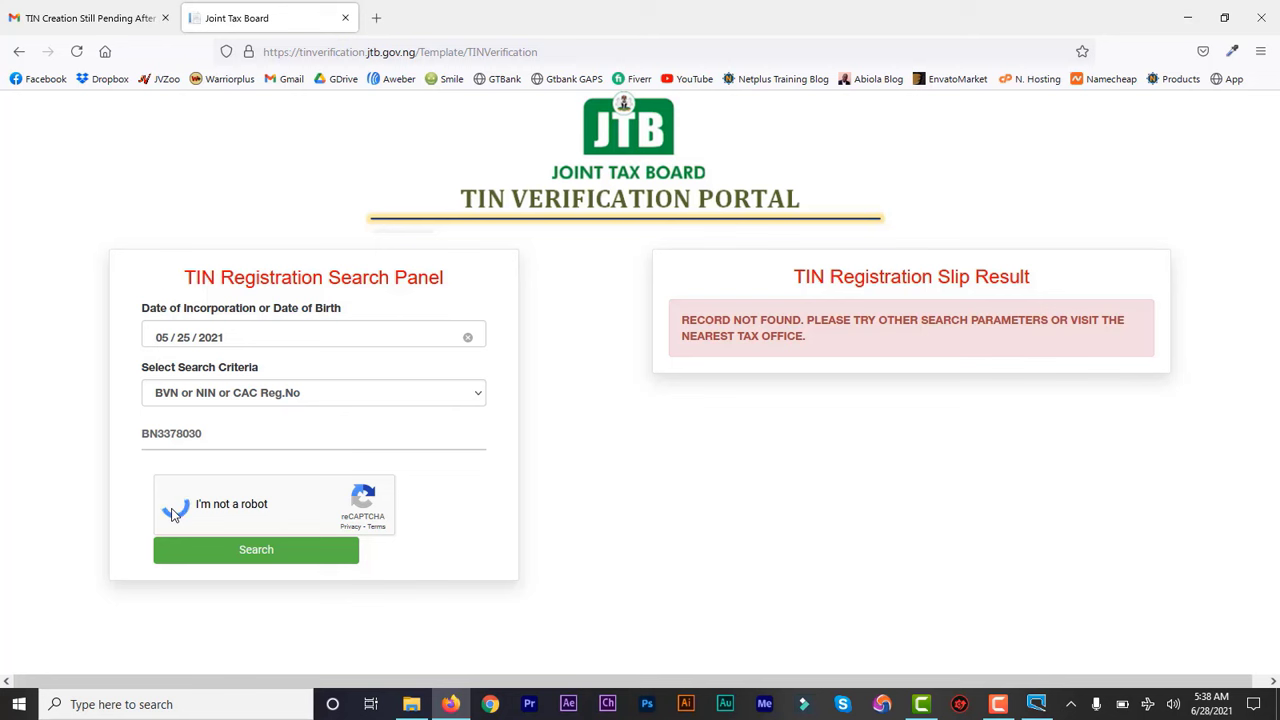
left_click(260, 557)
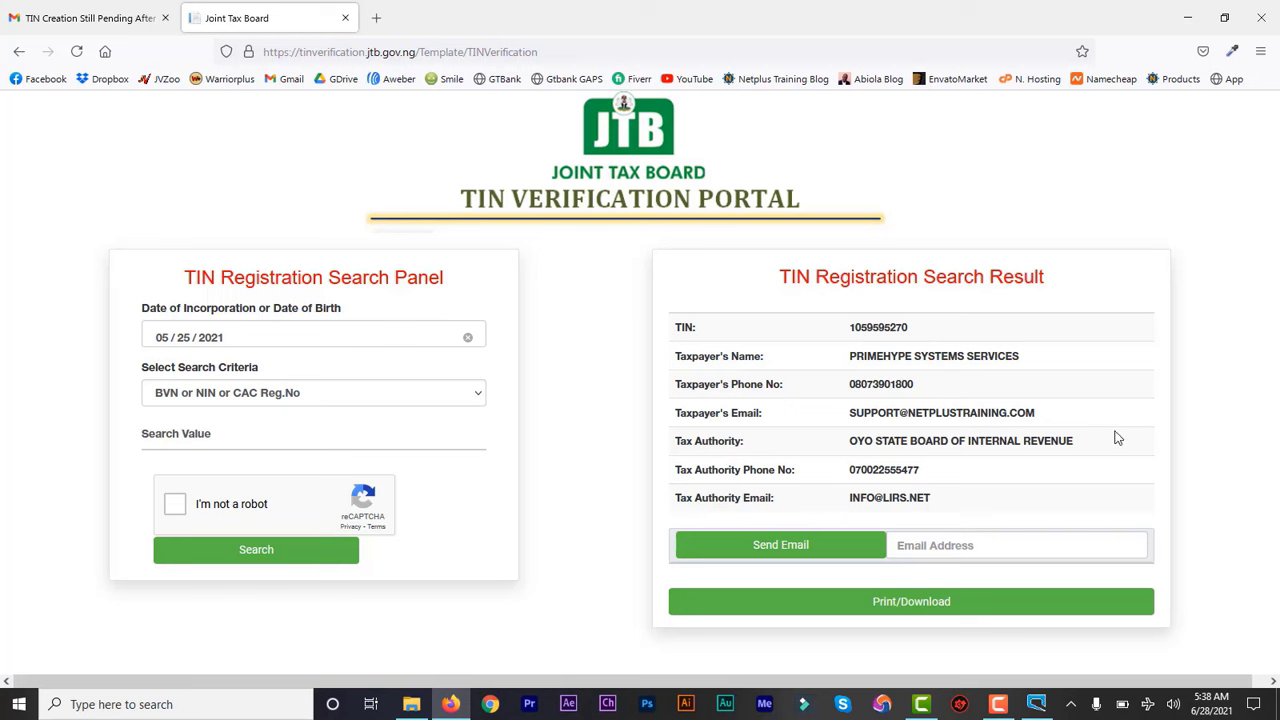
left_click_drag(907, 329, 846, 332)
Email the TIN certificate to the user's Gmail address, then try Print/Download.
left_click(952, 331)
left_click(926, 545)
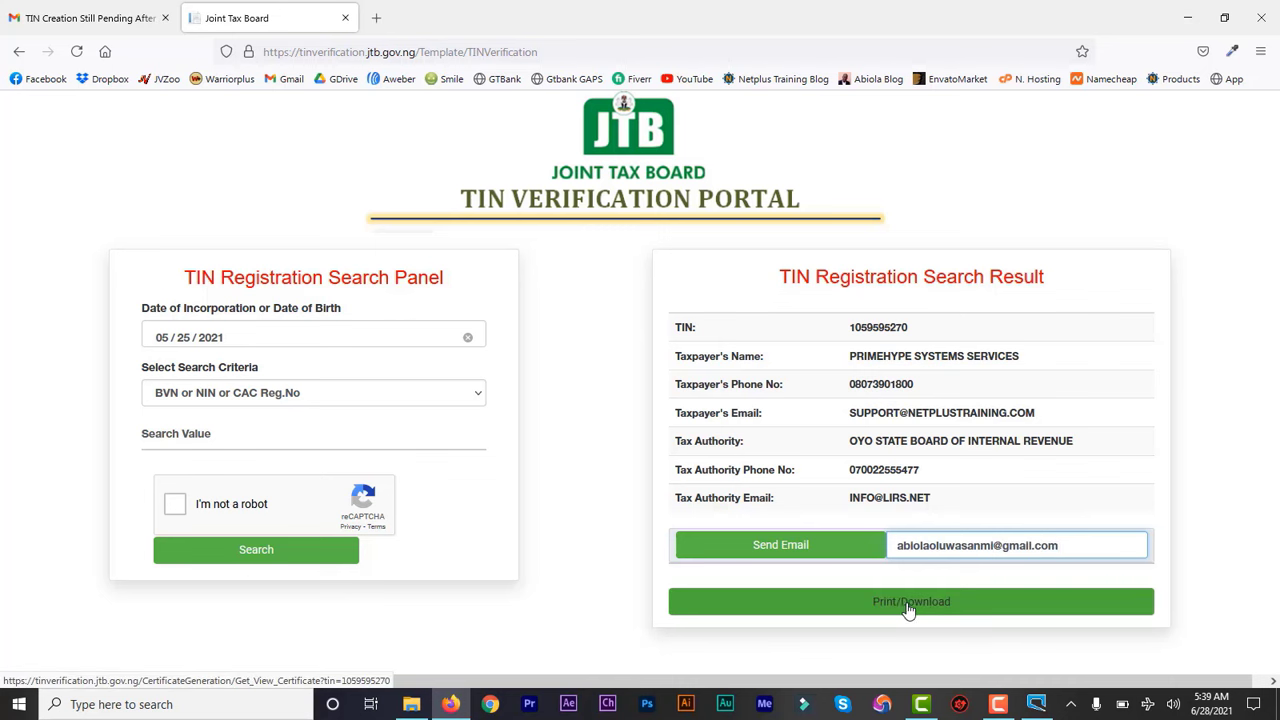
left_click(781, 550)
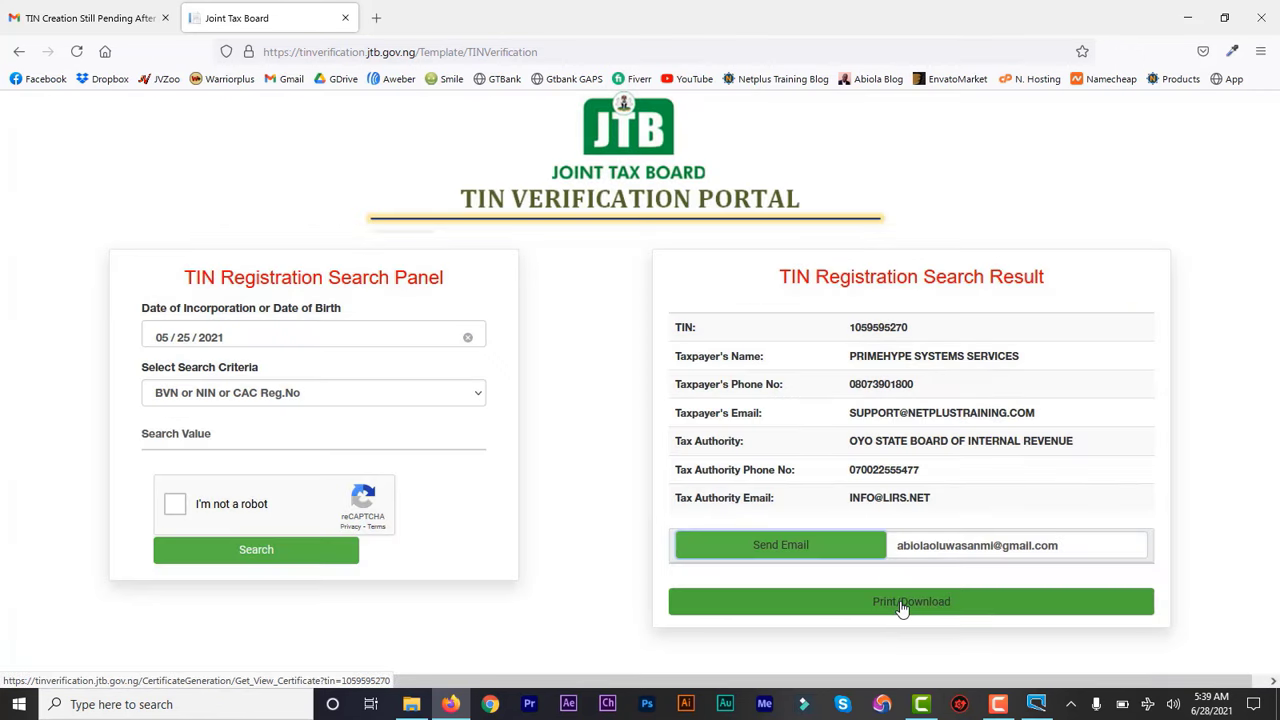
left_click(902, 606)
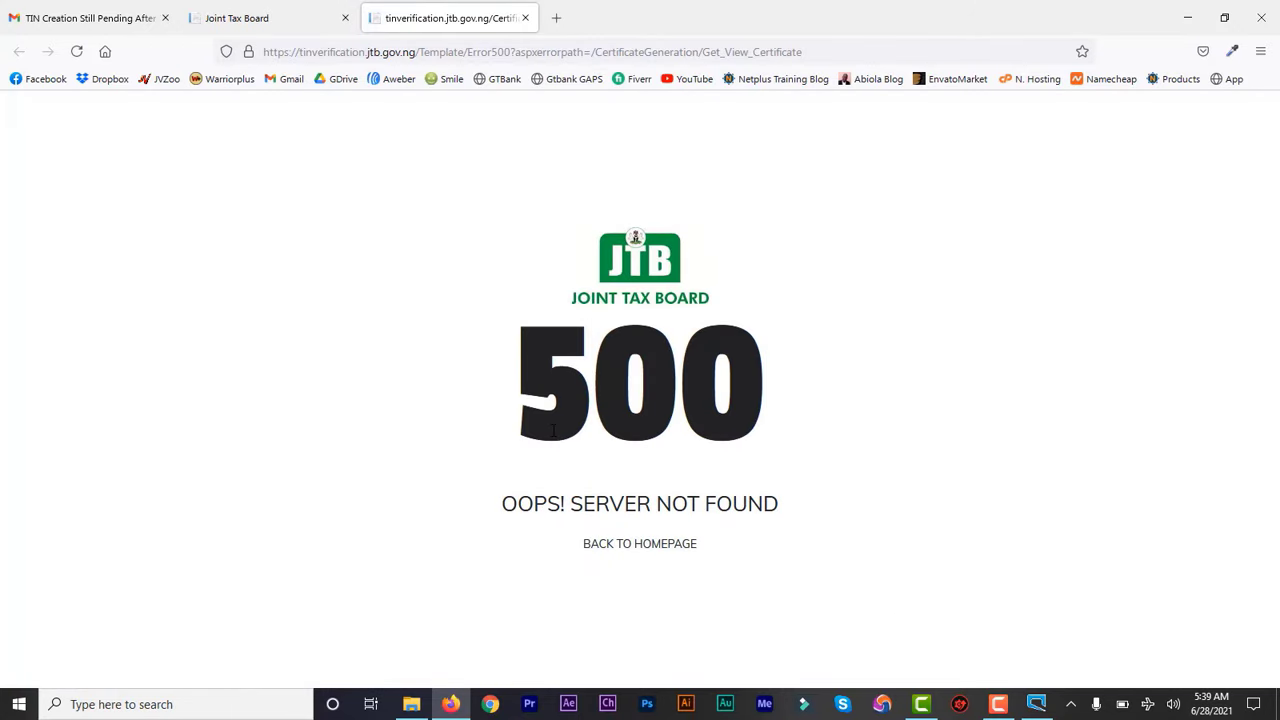
Download the certificate PDF attached to the new TIN Certificate email in Gmail.
left_click(125, 18)
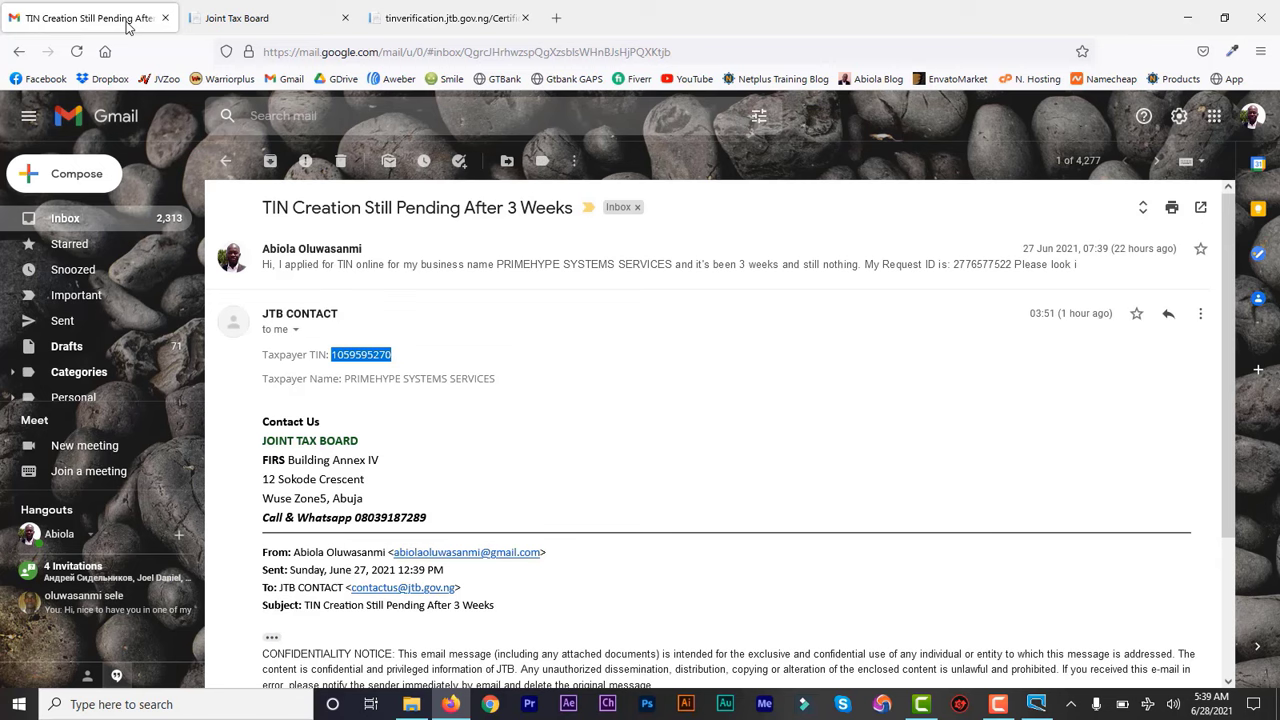
left_click(227, 163)
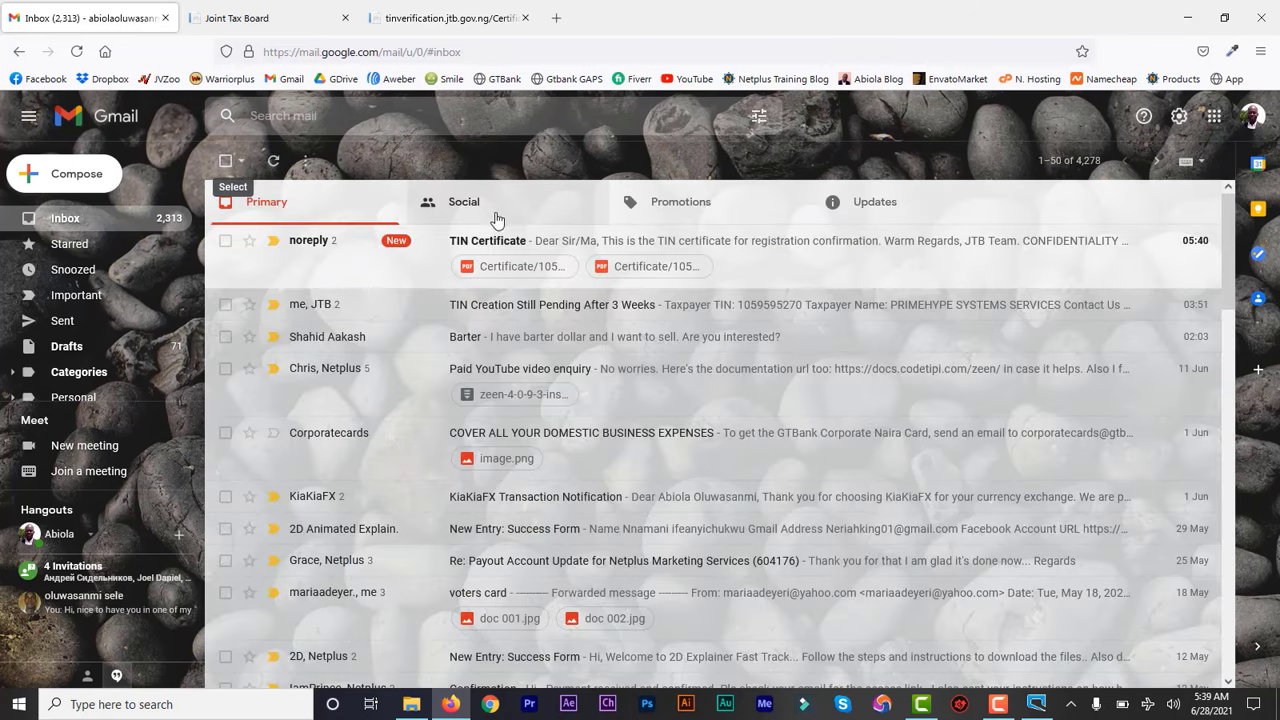
left_click(557, 245)
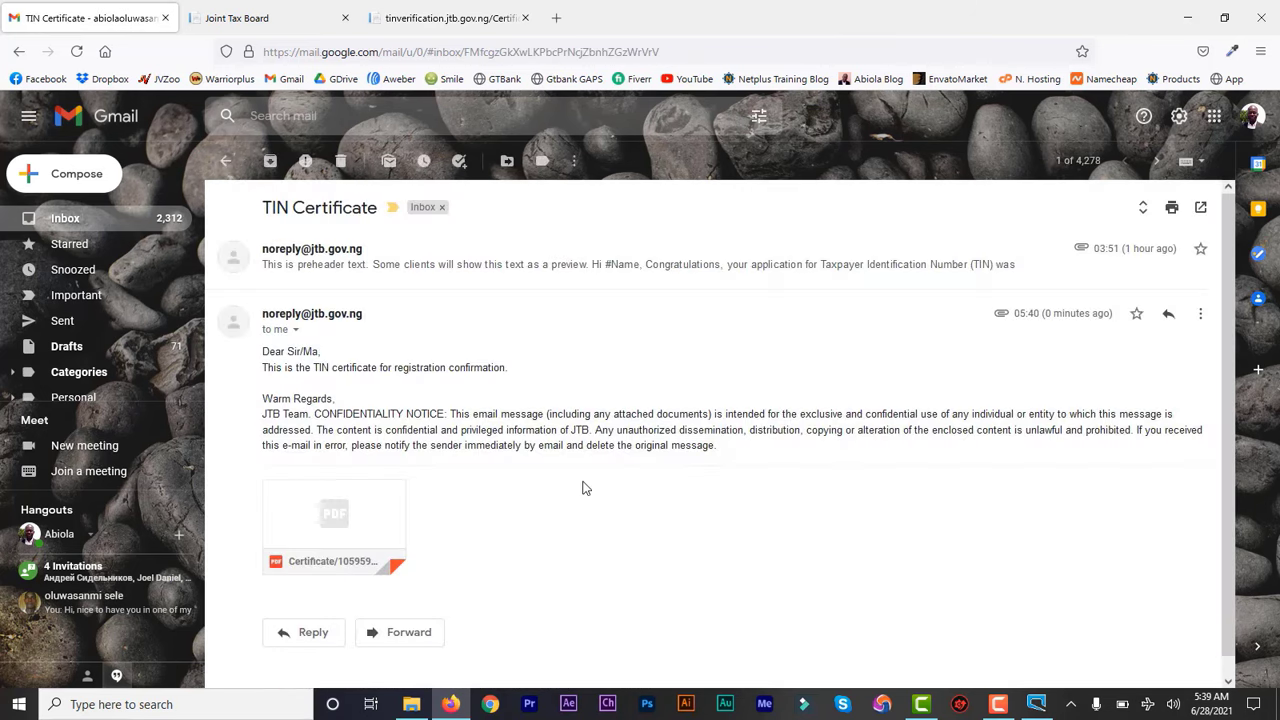
left_click(299, 553)
left_click(665, 349)
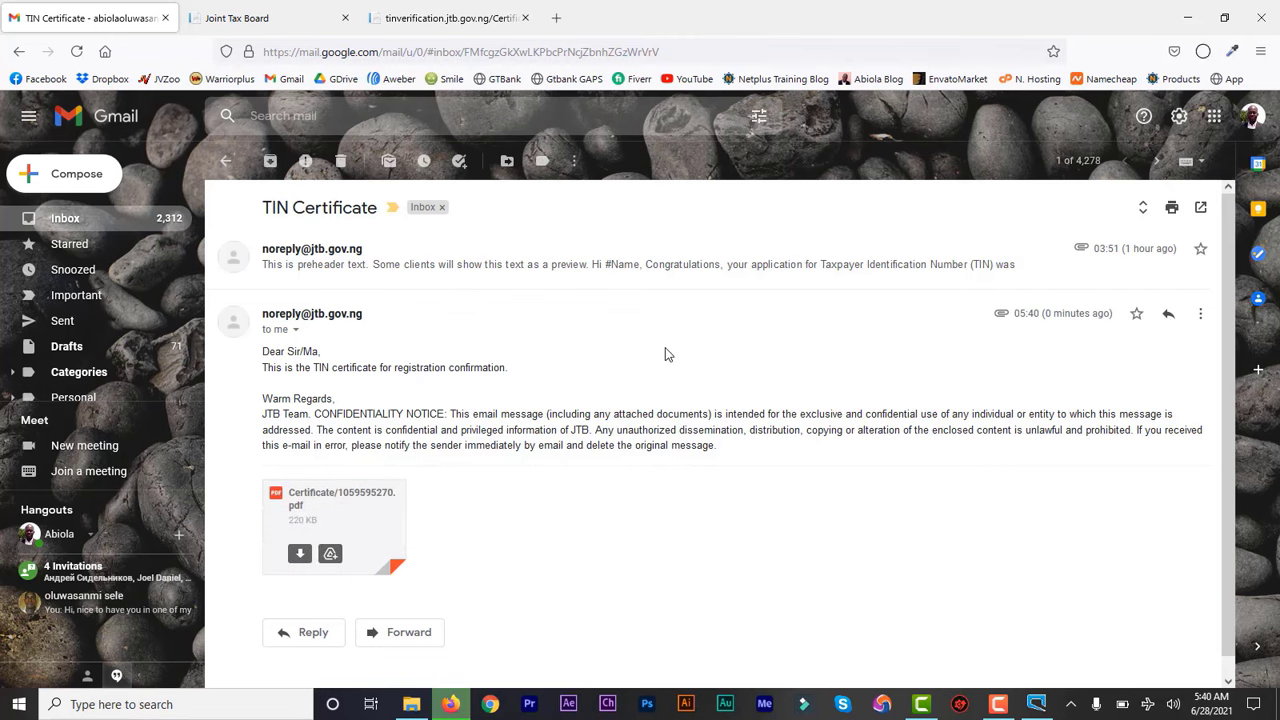
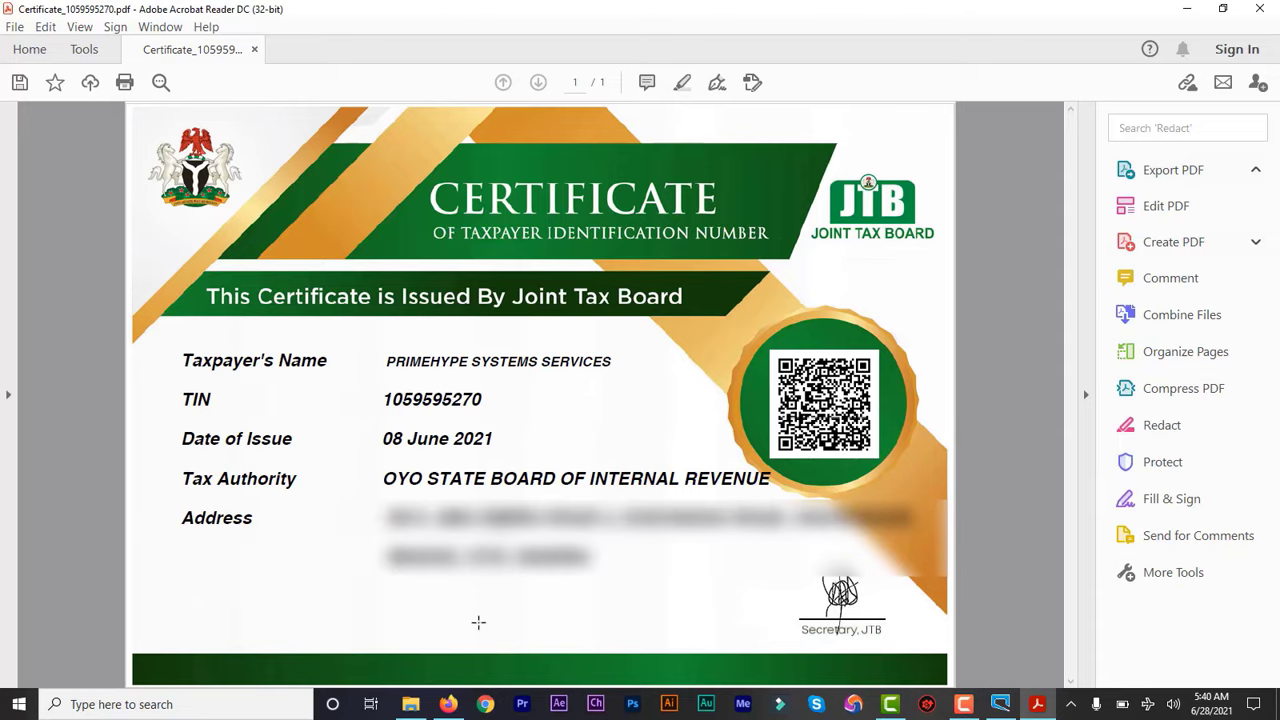
Switch from the TIN certificate PDF in Acrobat Reader to Firefox.
key("alt+Tab")
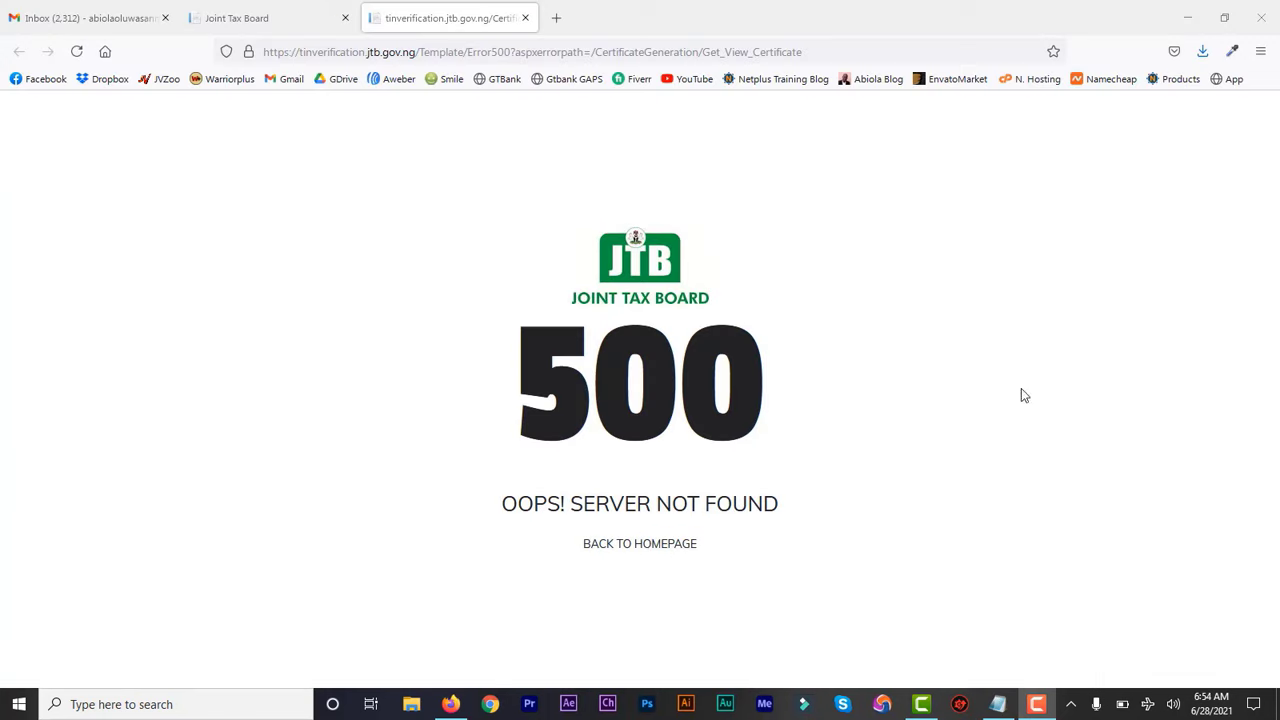
left_click(287, 22)
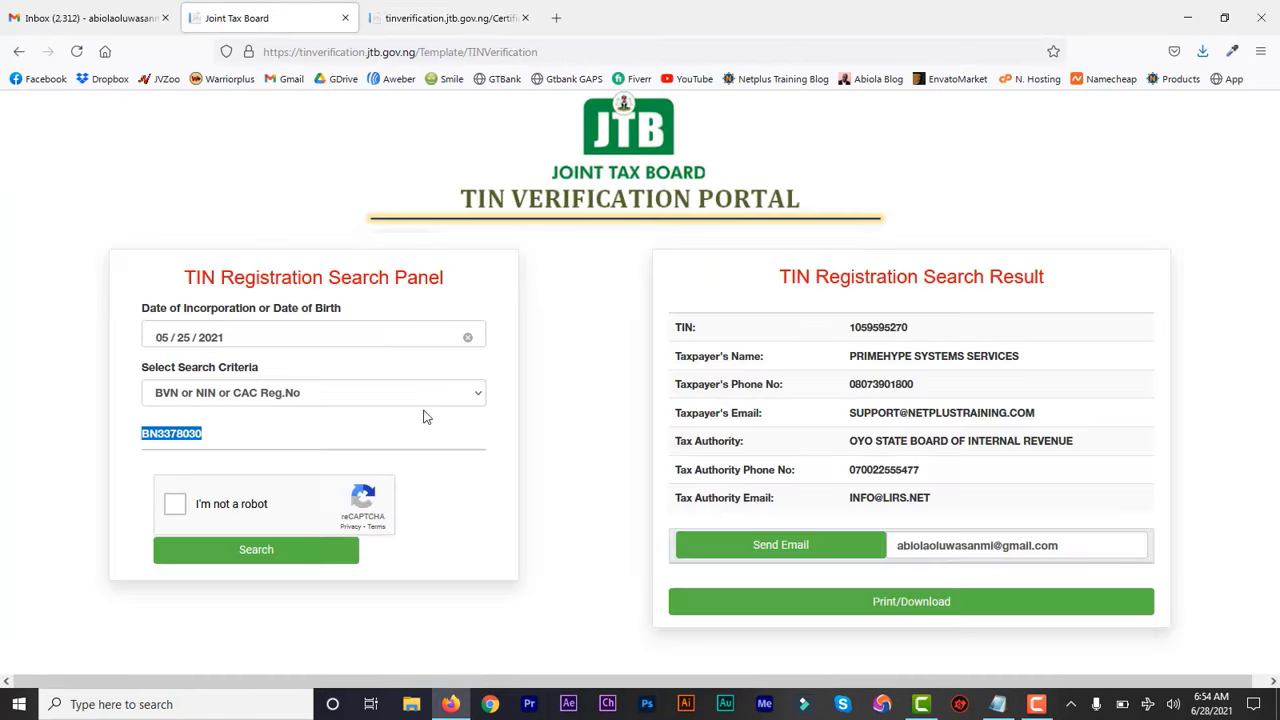
Load apps.firs.gov.ng/tinverification in a new browser tab.
left_click(556, 18)
type("https://apps.firs.gov.ng/tinverification/")
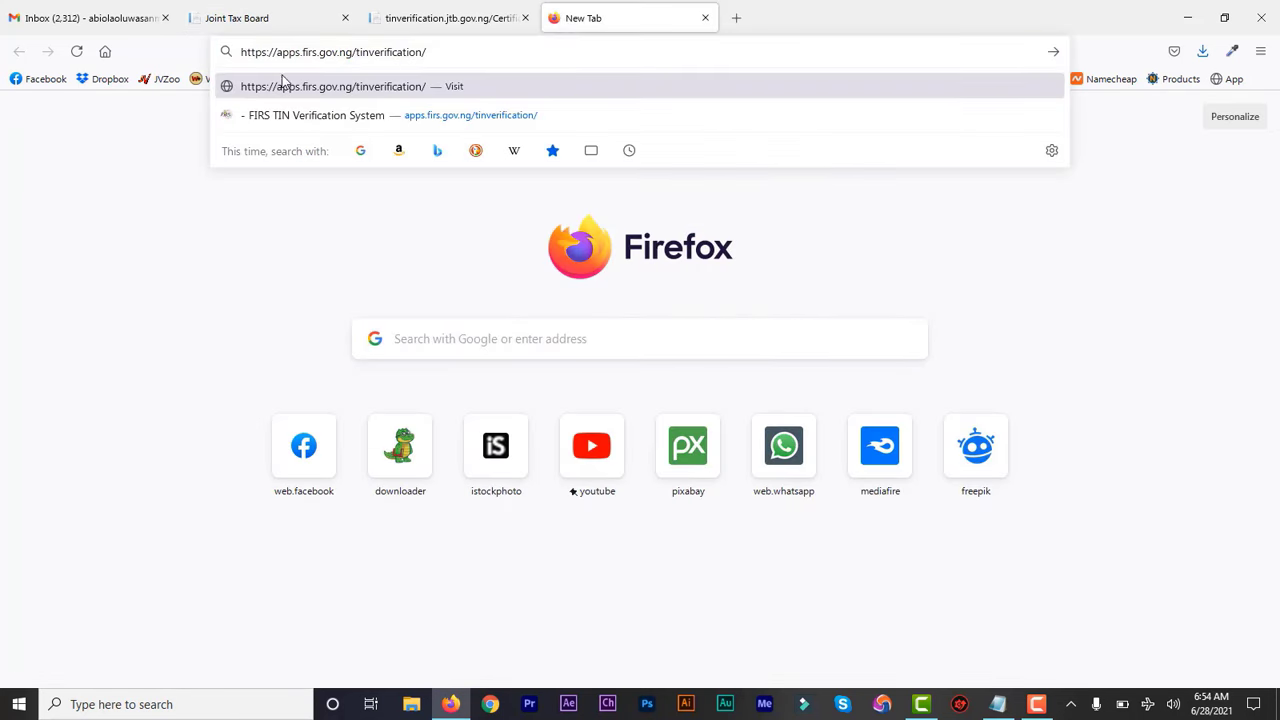
left_click(529, 86)
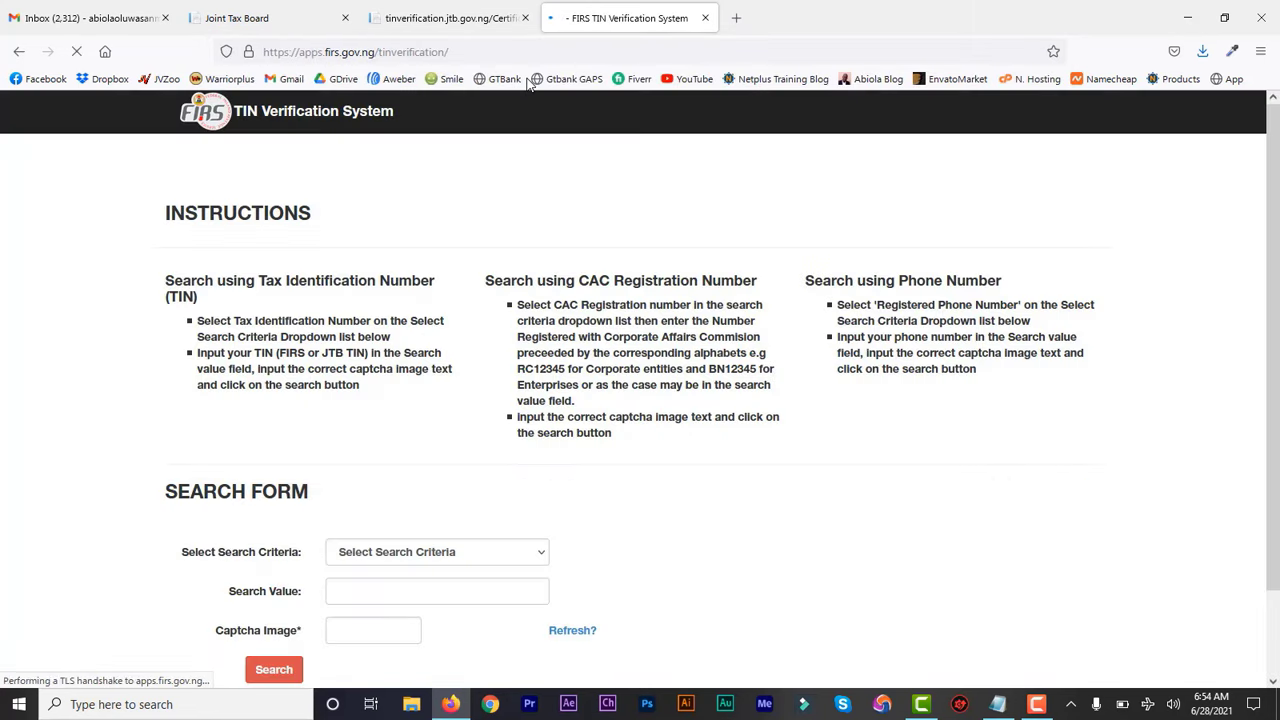
scroll(1276, 190, "down", 2)
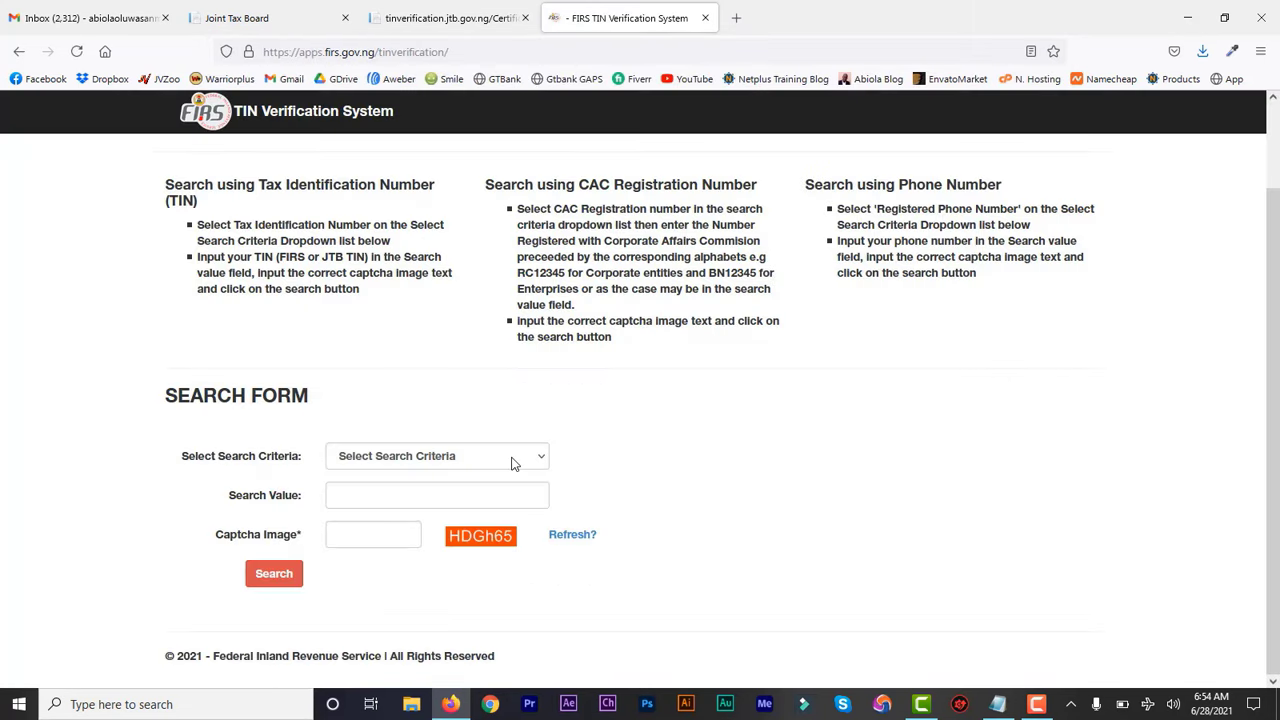
left_click(514, 458)
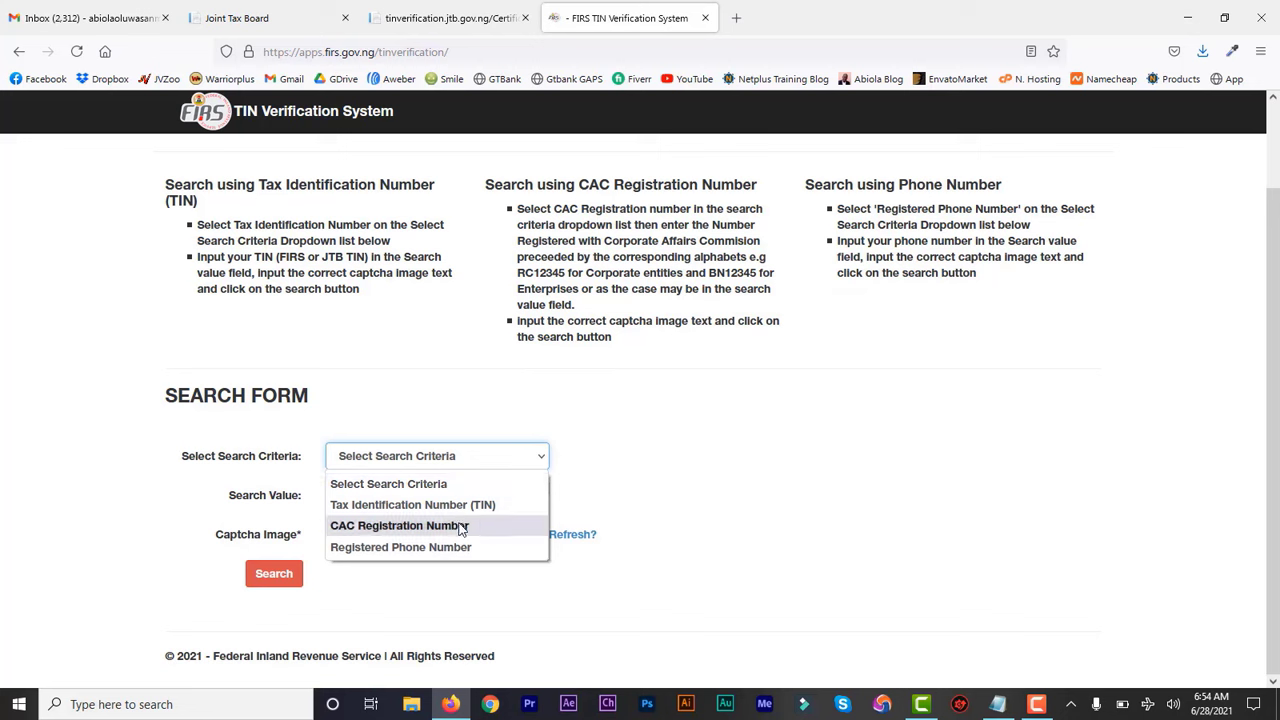
left_click(460, 525)
left_click(440, 494)
type("B")
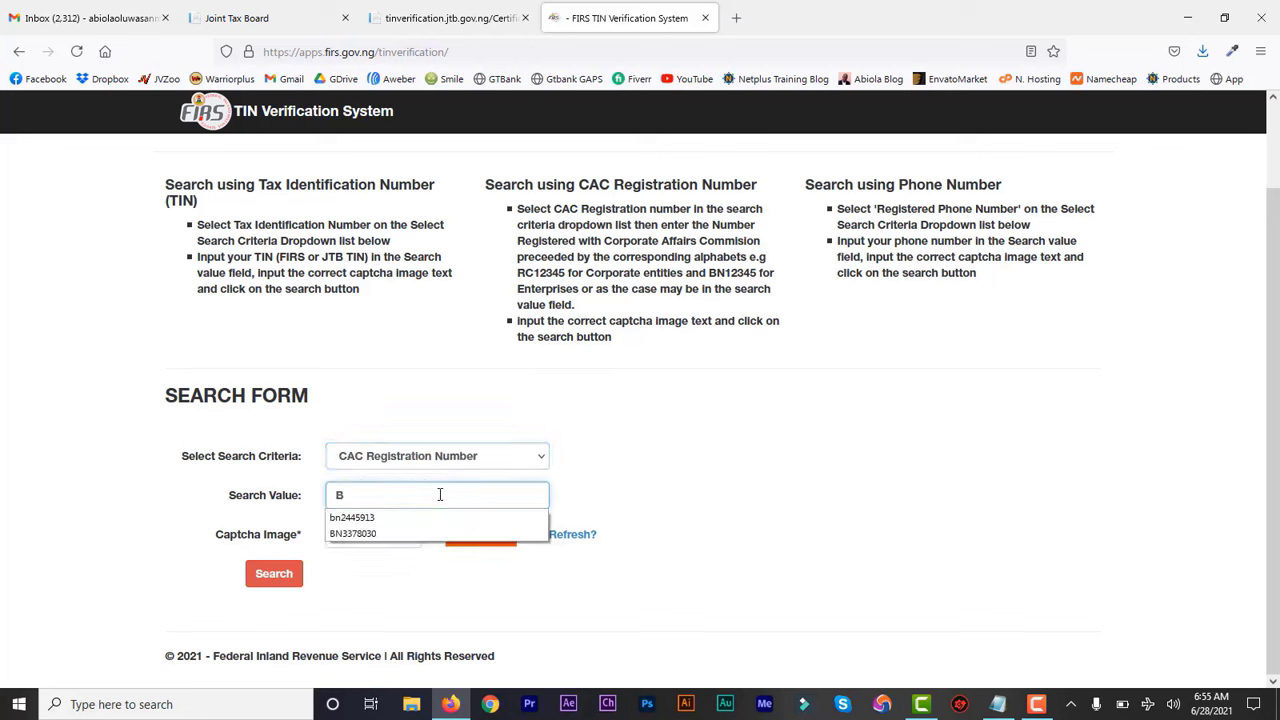
left_click(415, 531)
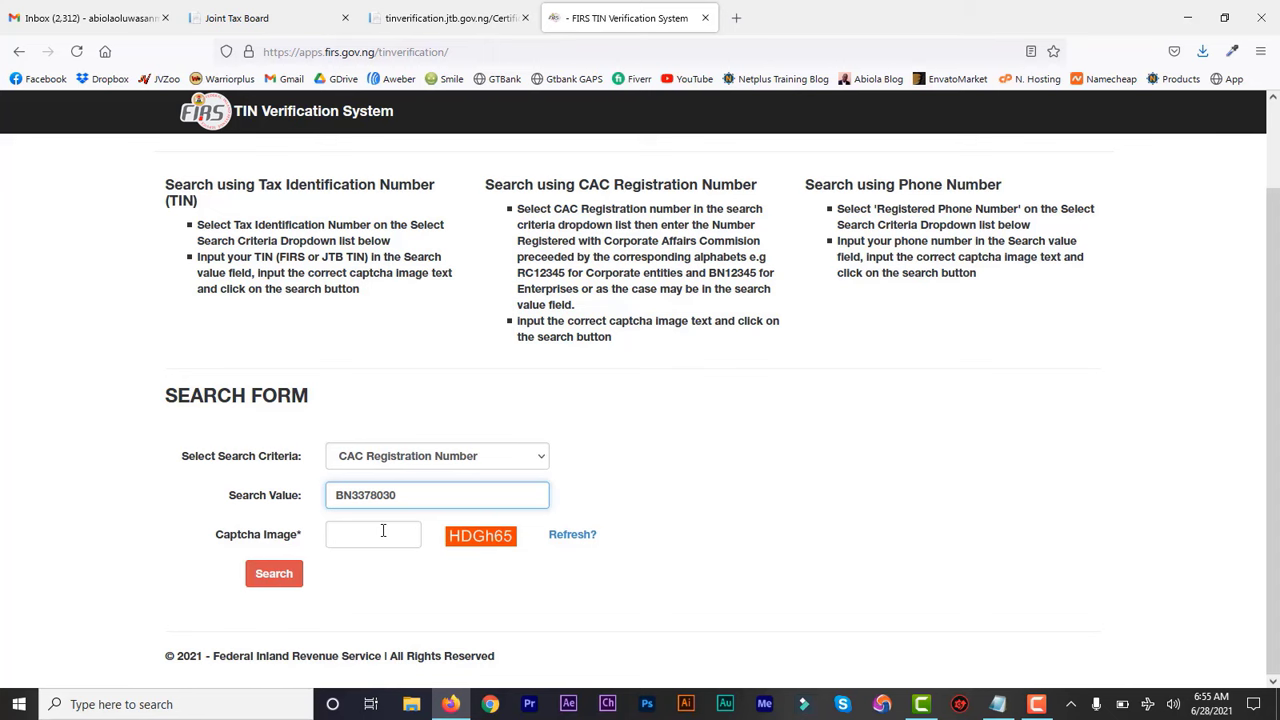
left_click(383, 531)
type("HDGh65")
left_click(276, 574)
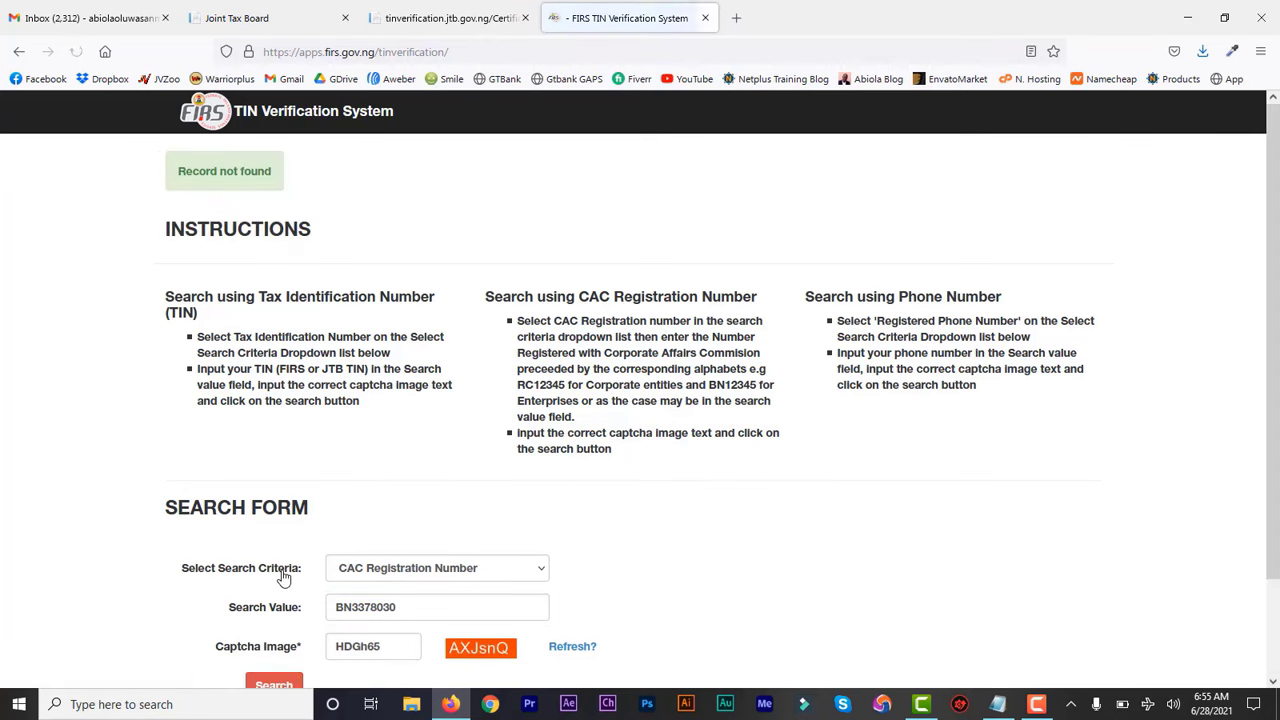
left_click_drag(280, 180, 176, 180)
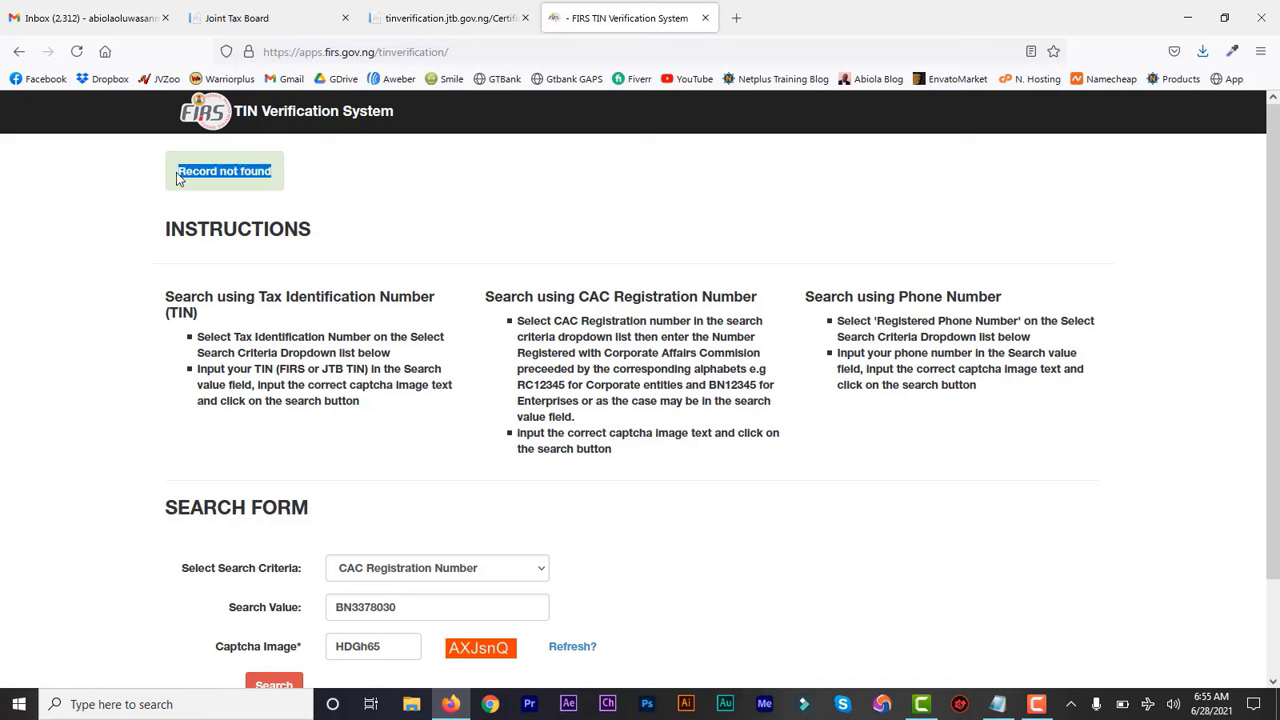
left_click(397, 206)
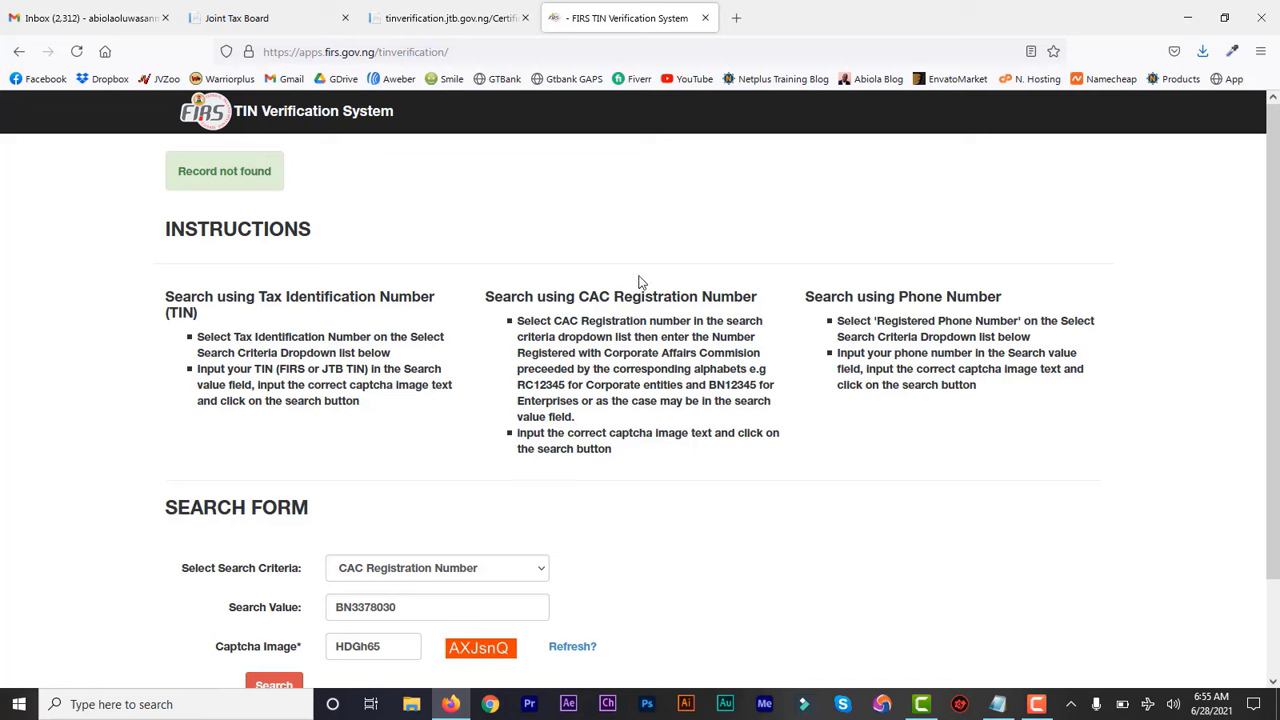
left_click(273, 20)
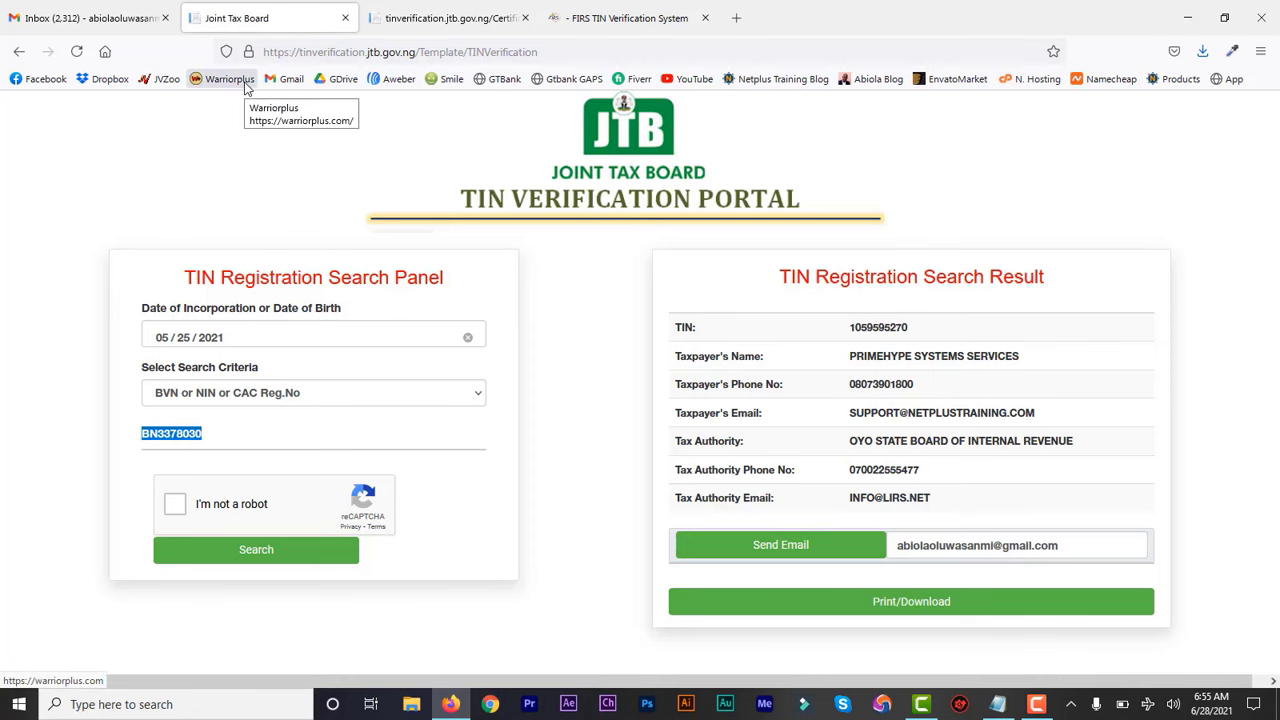
left_click(620, 18)
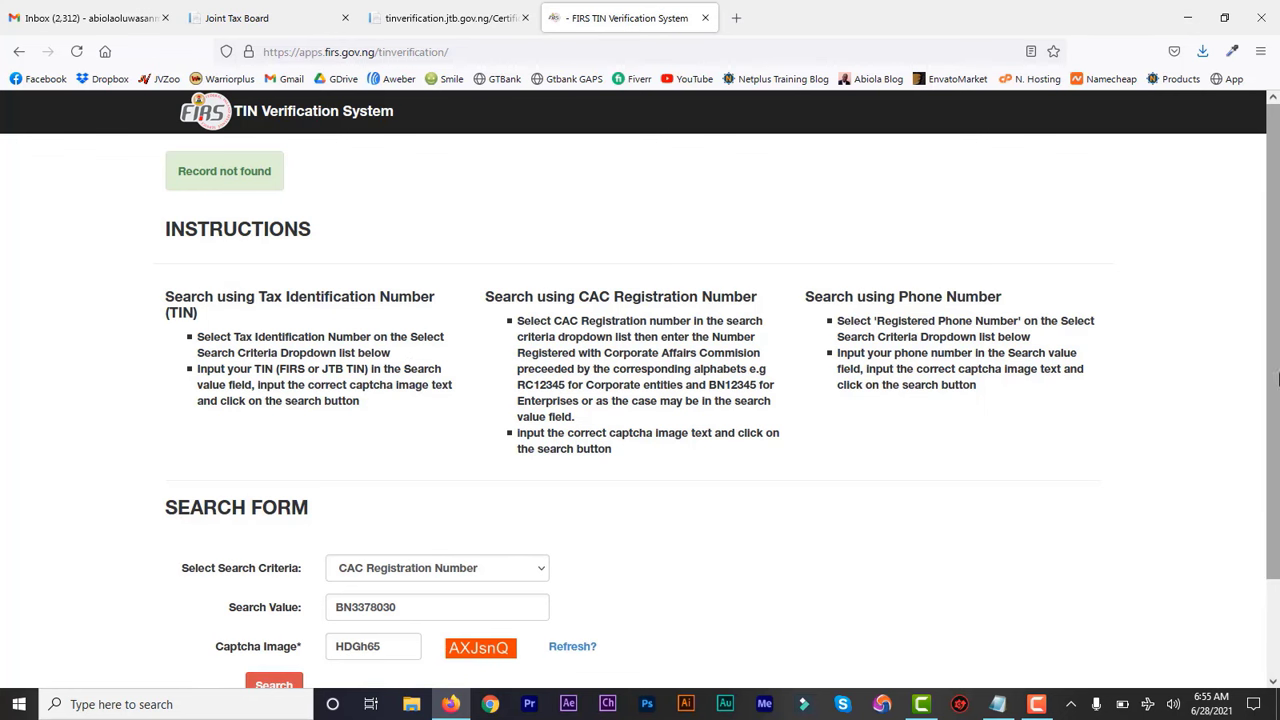
scroll(1272, 400, "down", 2)
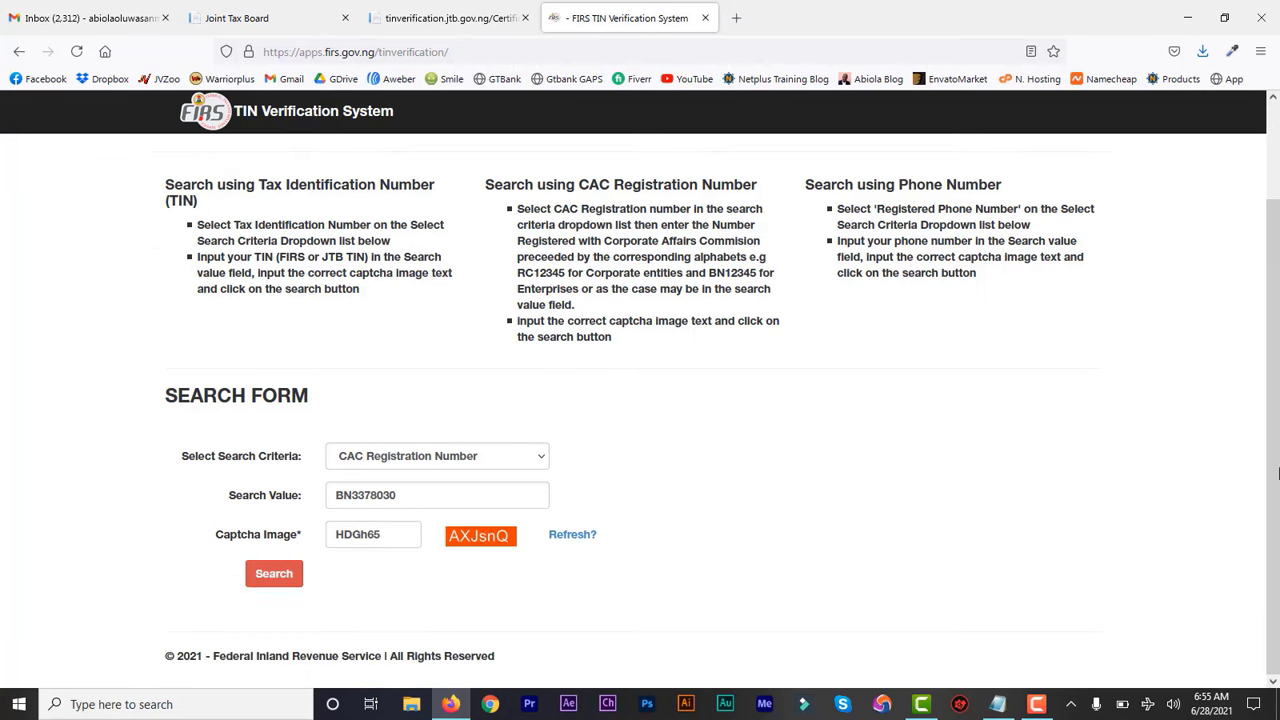
left_click_drag(447, 501, 287, 507)
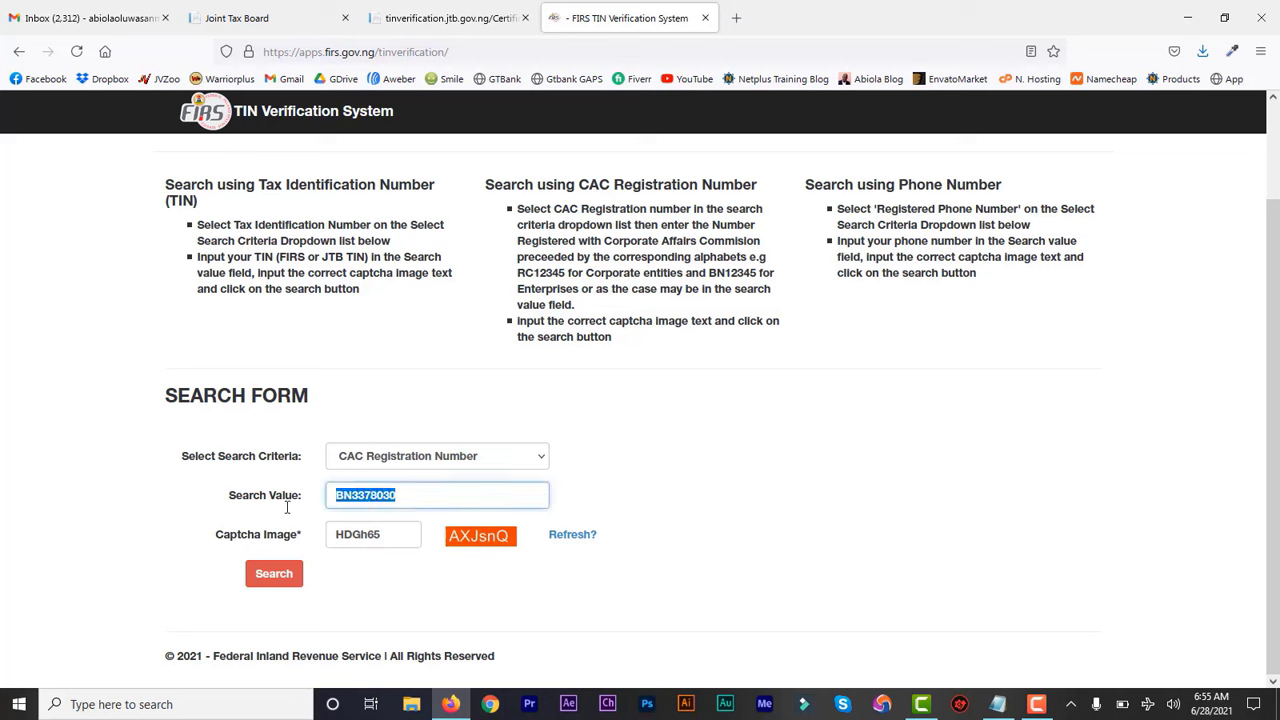
type("b")
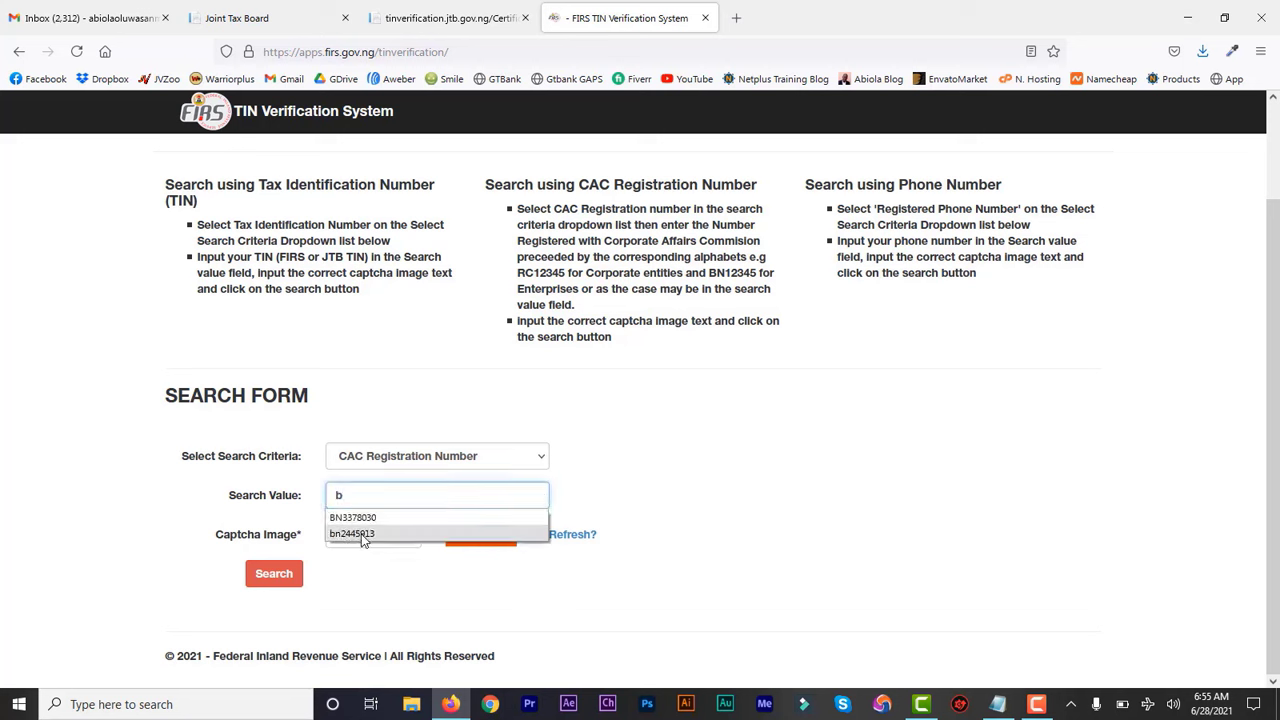
left_click(363, 538)
left_click_drag(390, 540, 300, 533)
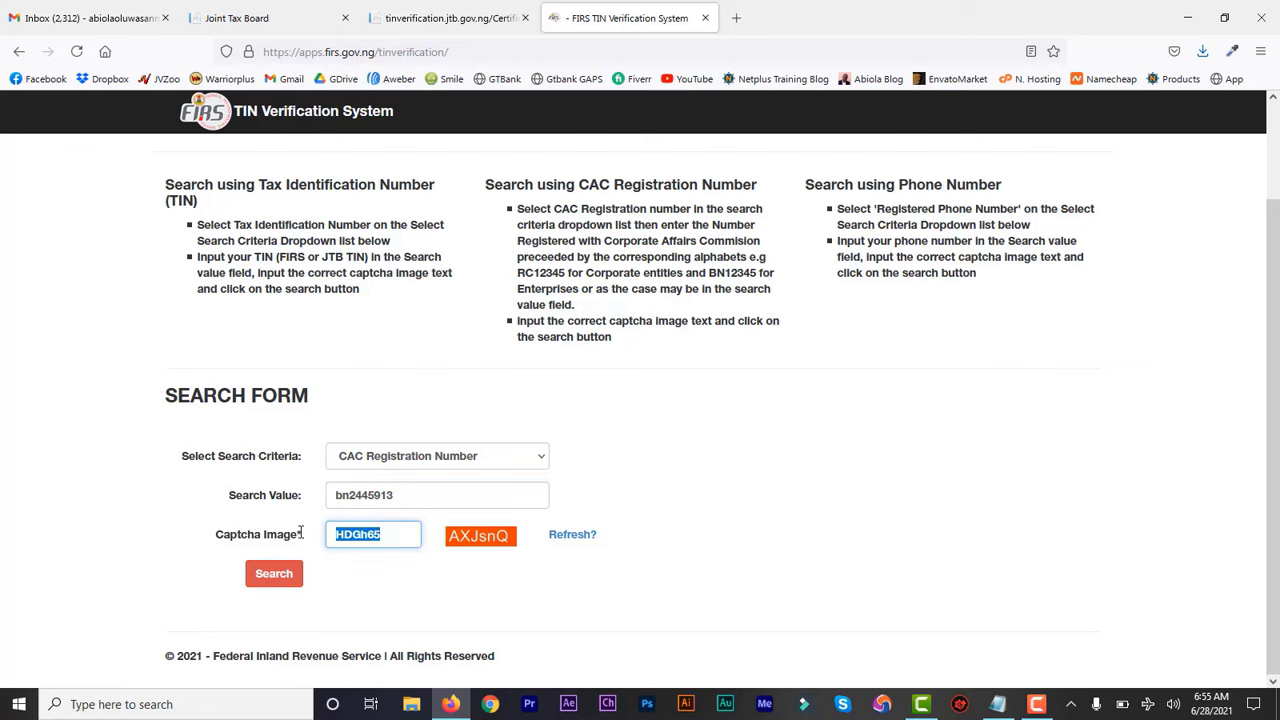
type("AXJsnQ")
left_click(283, 578)
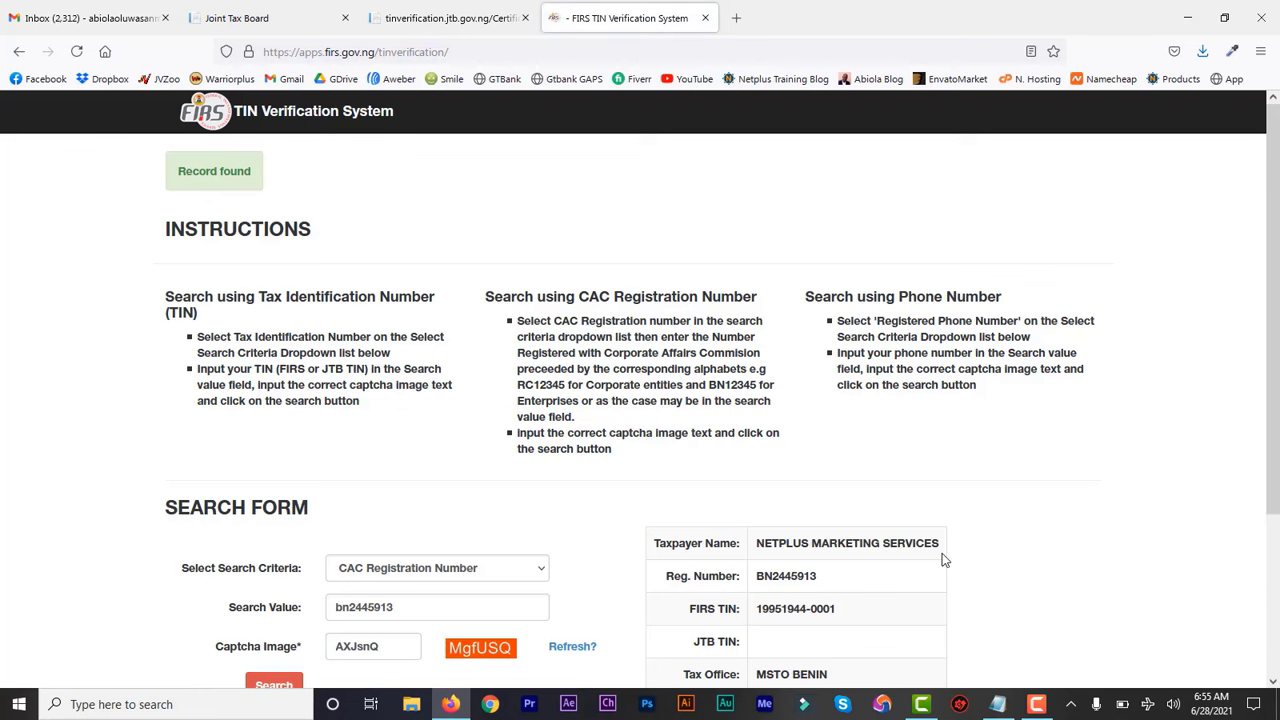
Highlight the found name NETPLUS MARKETING SERVICES and tax office MSTO BENIN.
left_click_drag(942, 553, 786, 546)
left_click(786, 546)
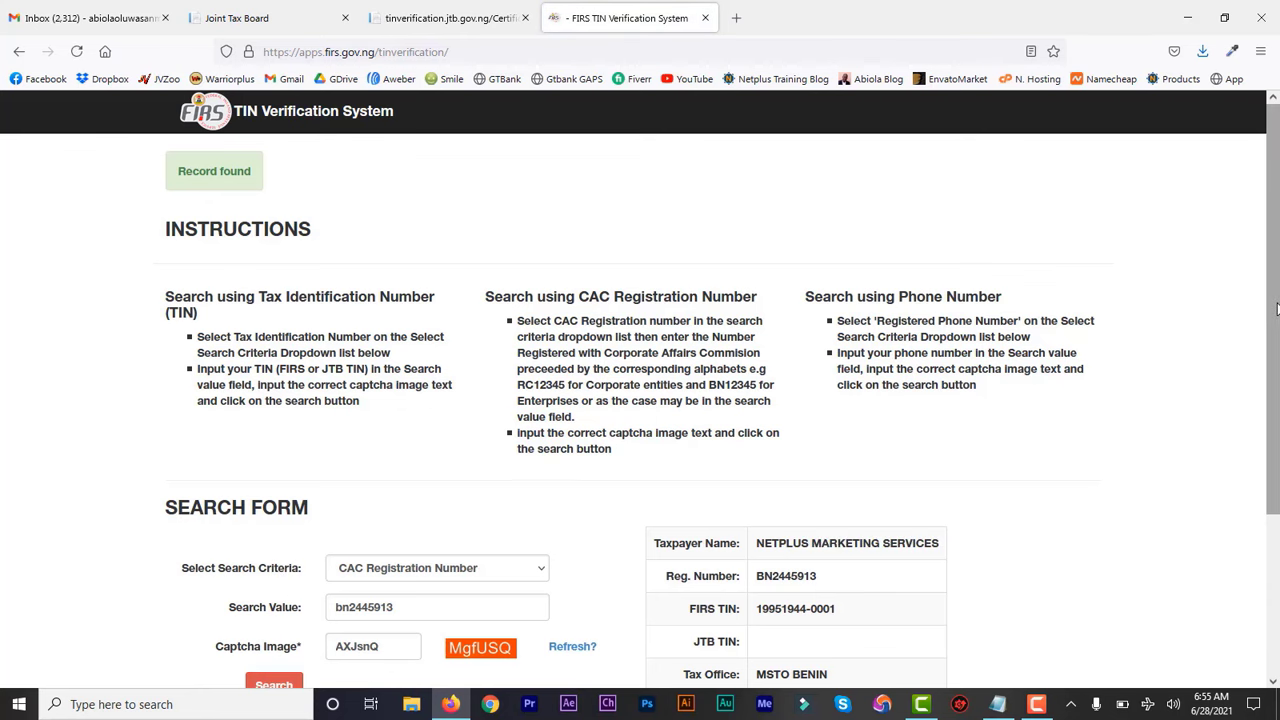
scroll(800, 480, "down", 3)
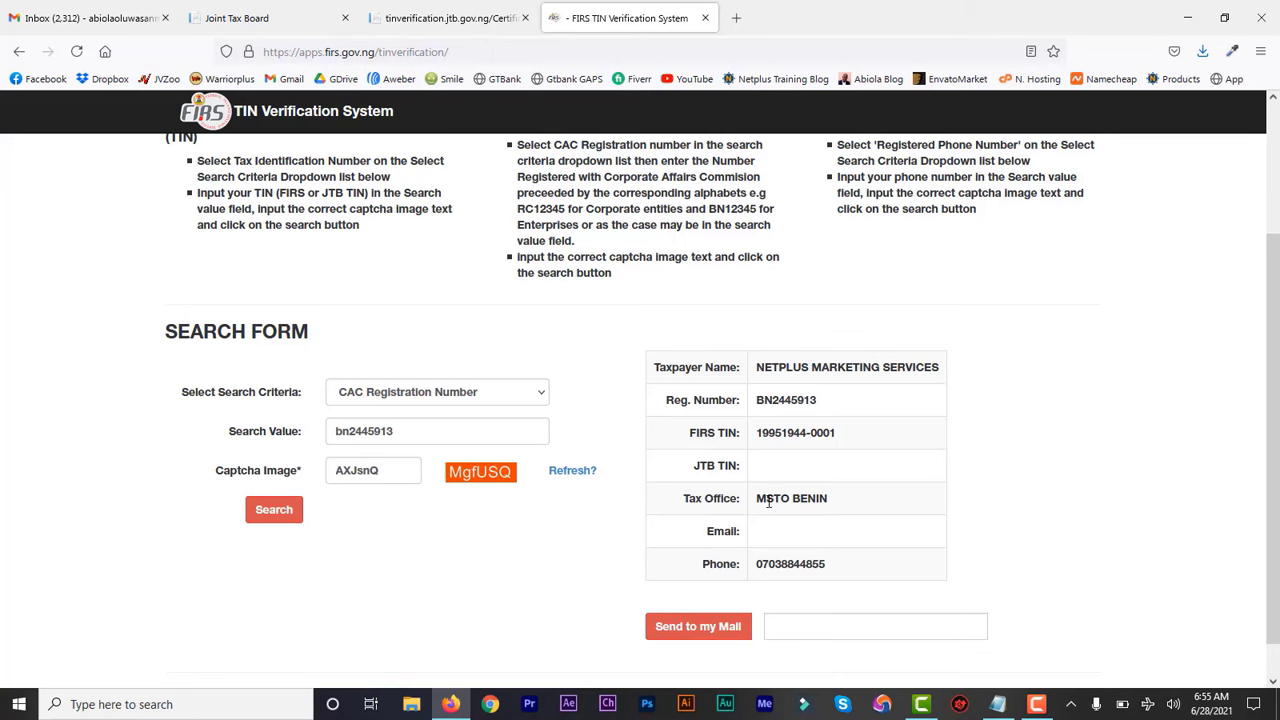
triple_click(844, 505)
left_click(868, 557)
scroll(1275, 300, "up", 3)
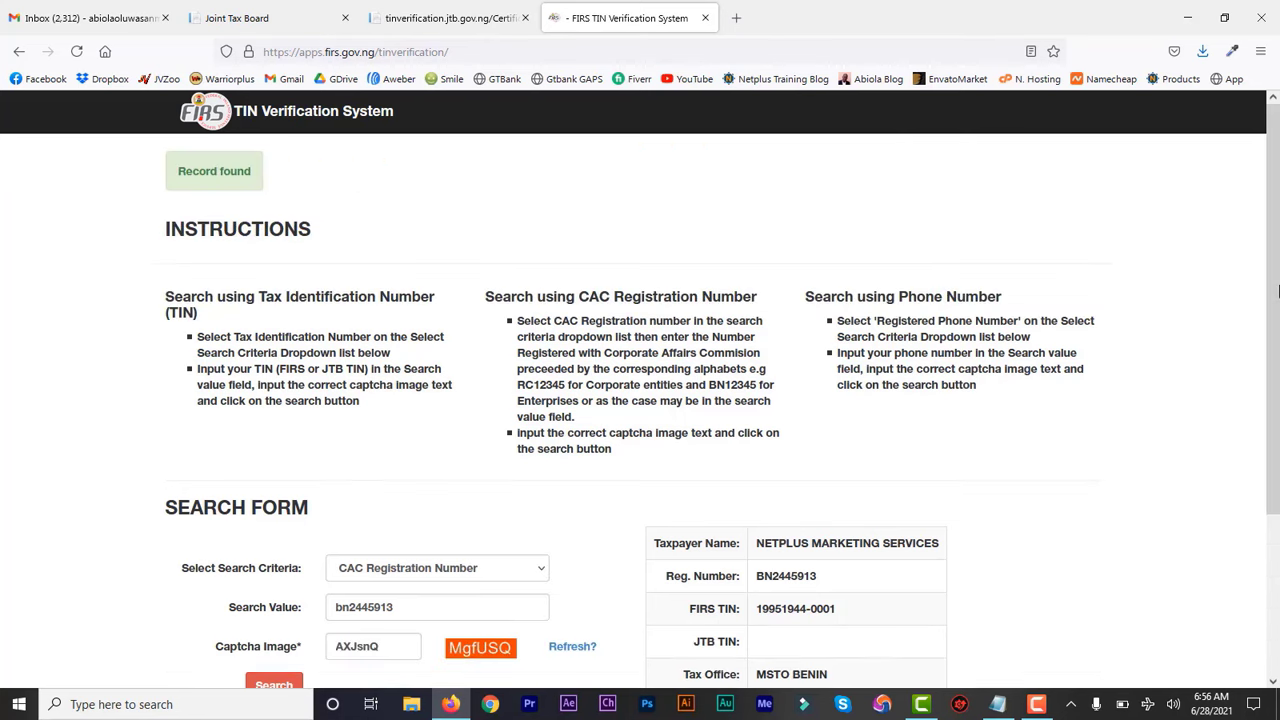
scroll(640, 400, "down", 1)
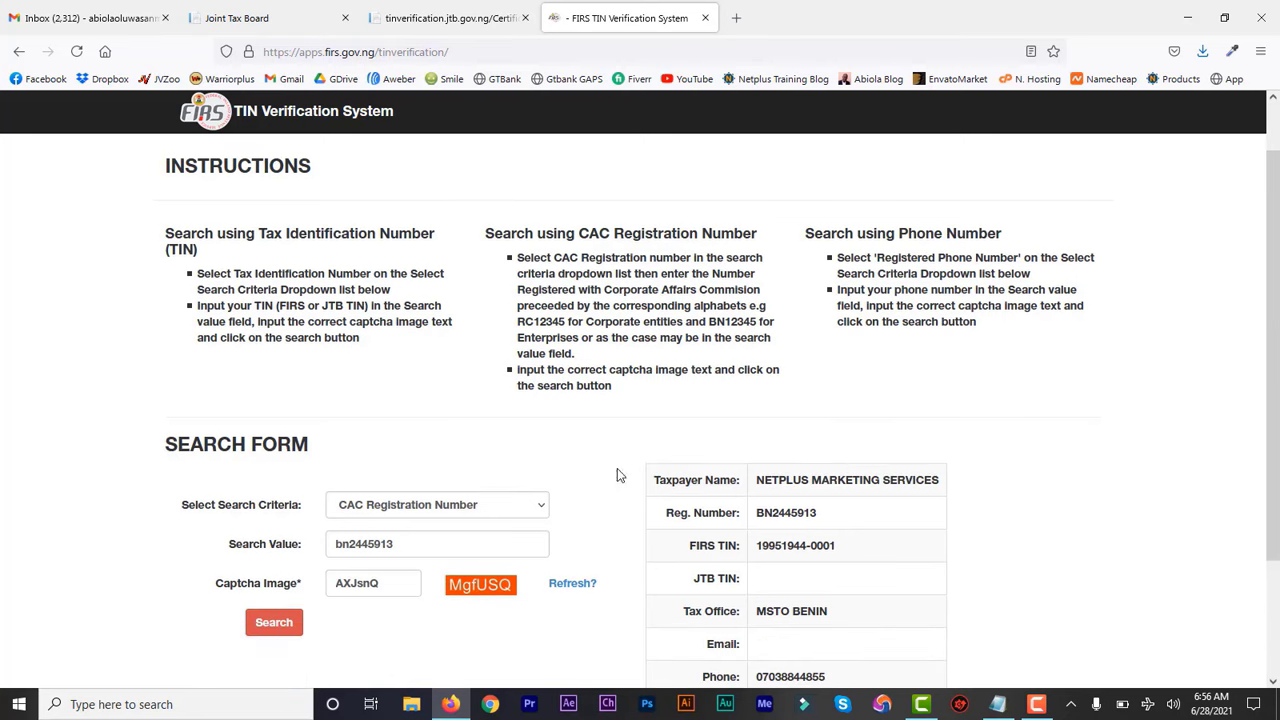
left_click_drag(399, 543, 330, 543)
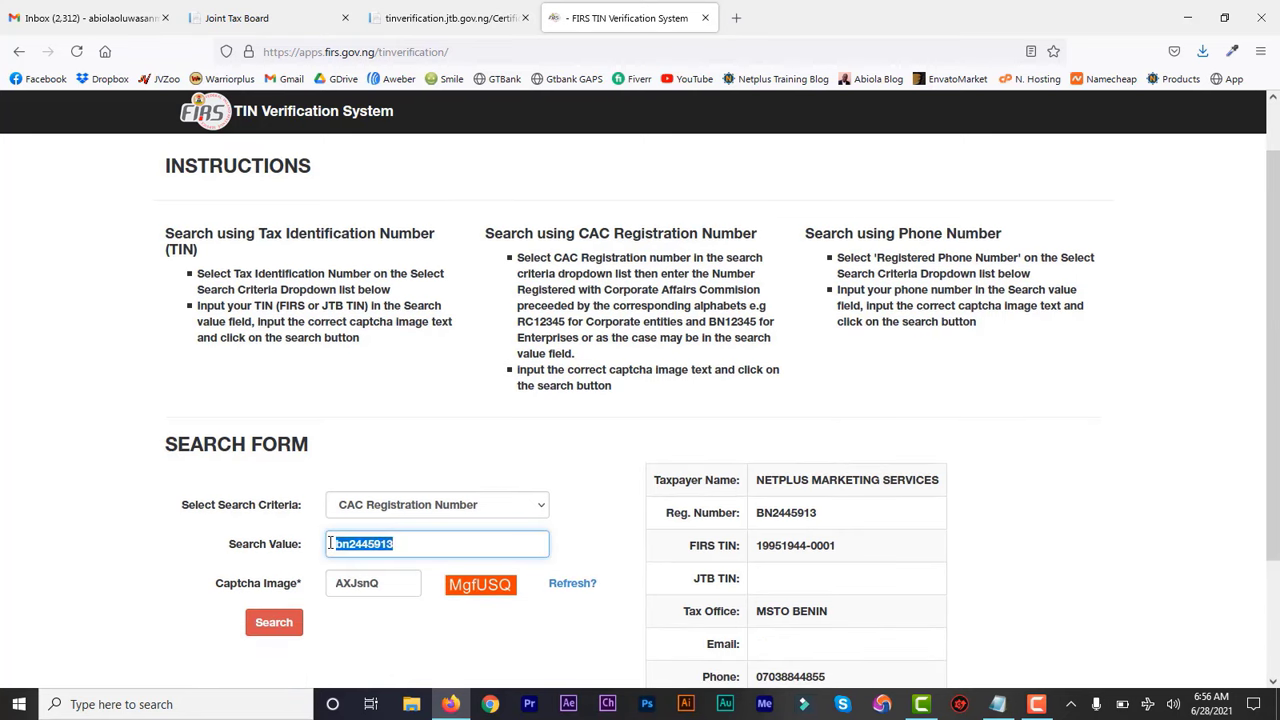
left_click(270, 17)
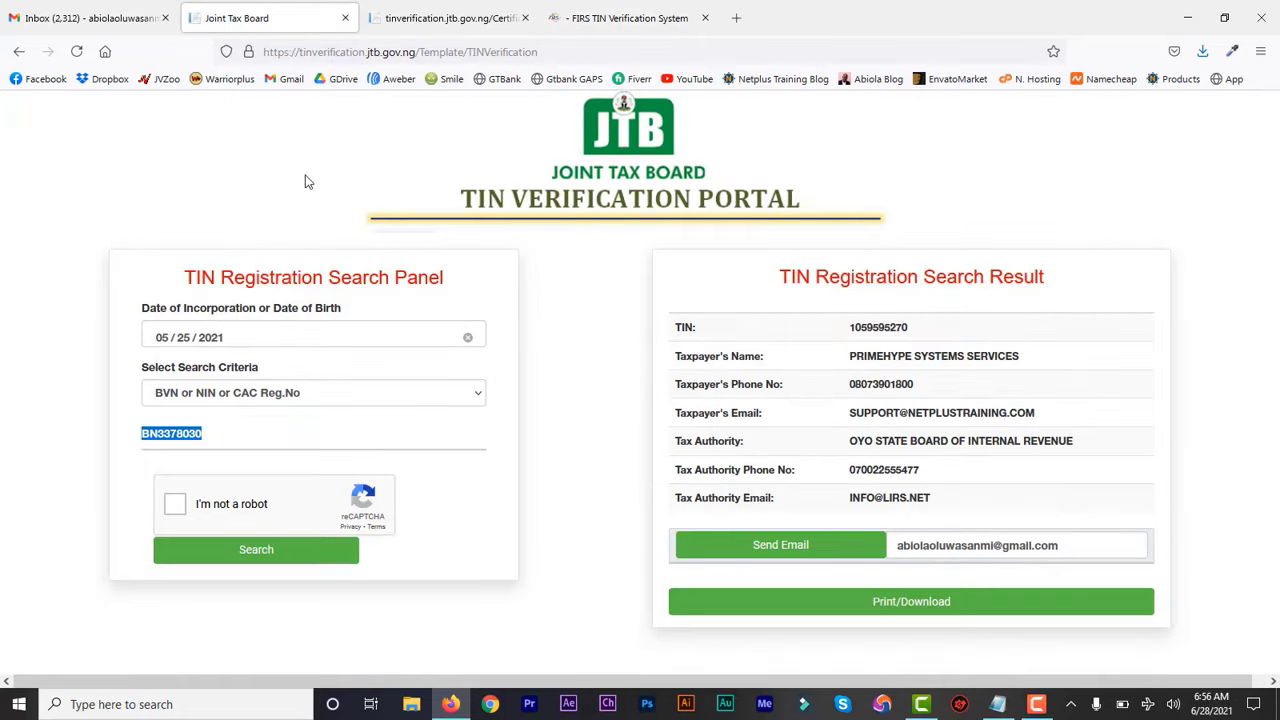